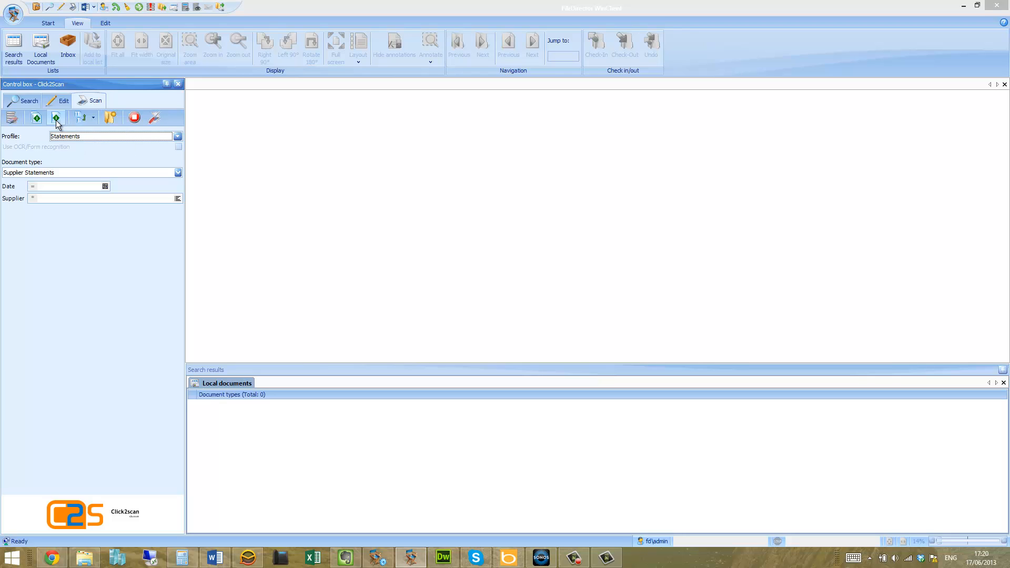
pyautogui.click(93, 119)
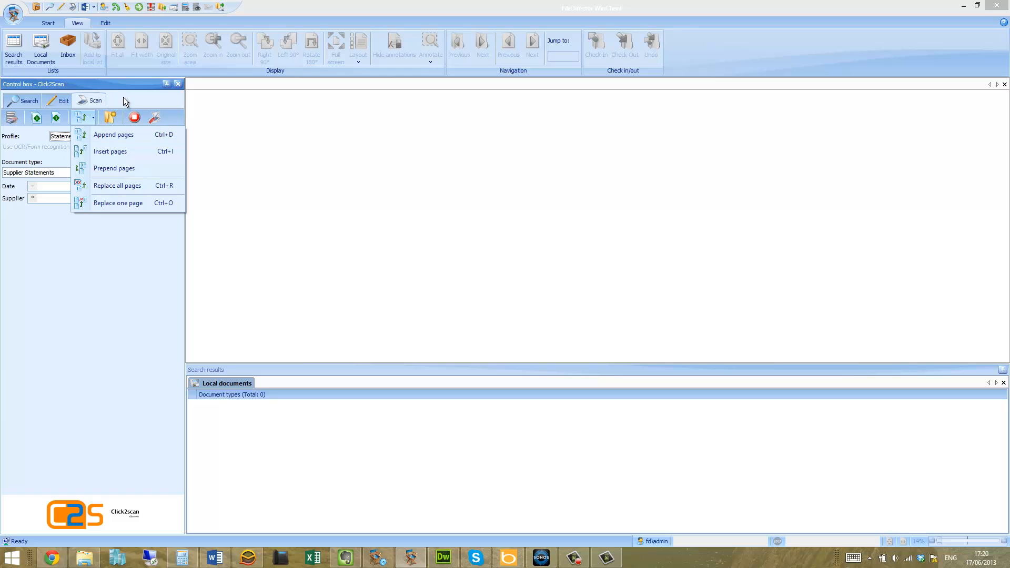
pyautogui.click(214, 99)
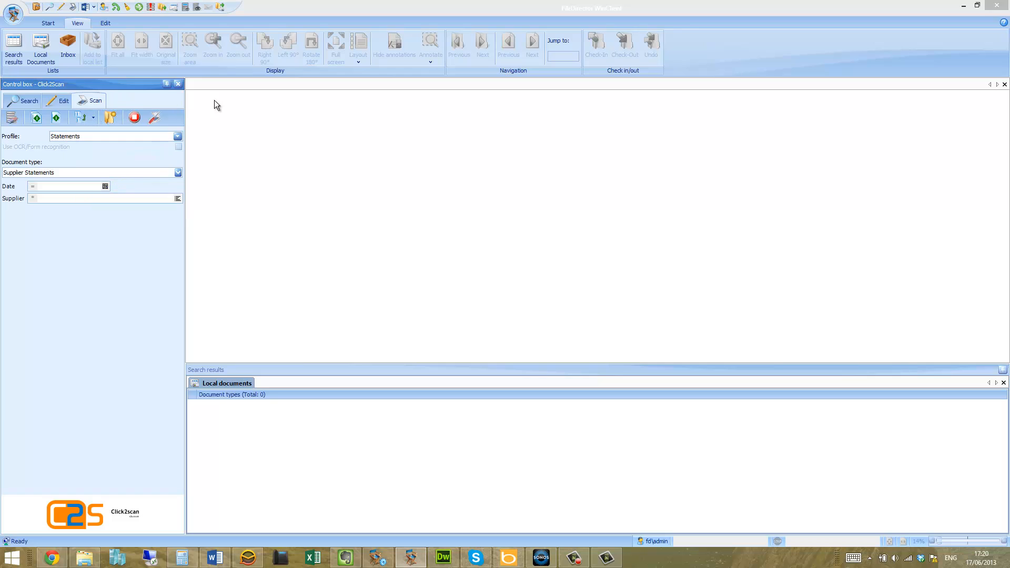
pyautogui.click(150, 134)
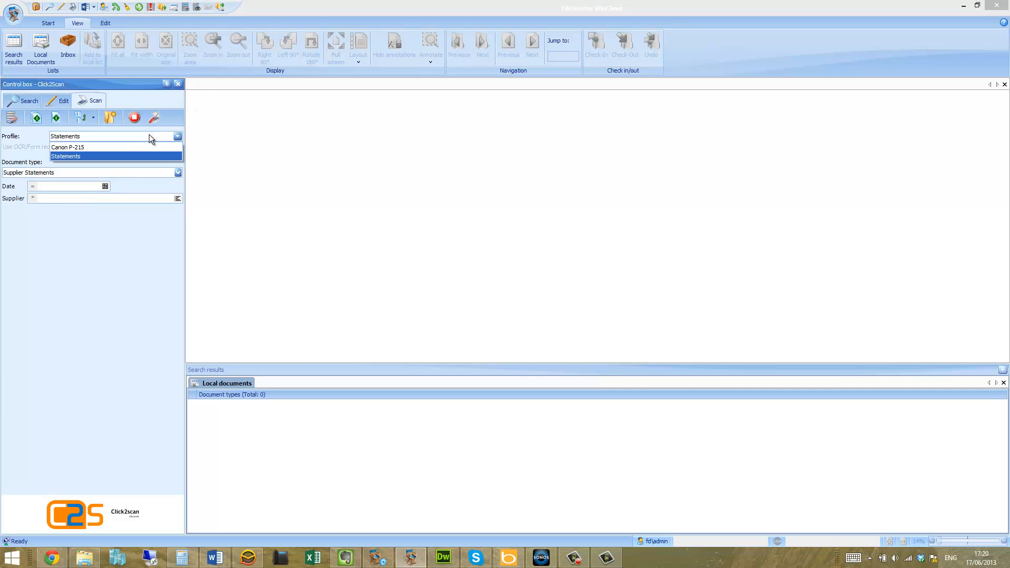
pyautogui.click(149, 134)
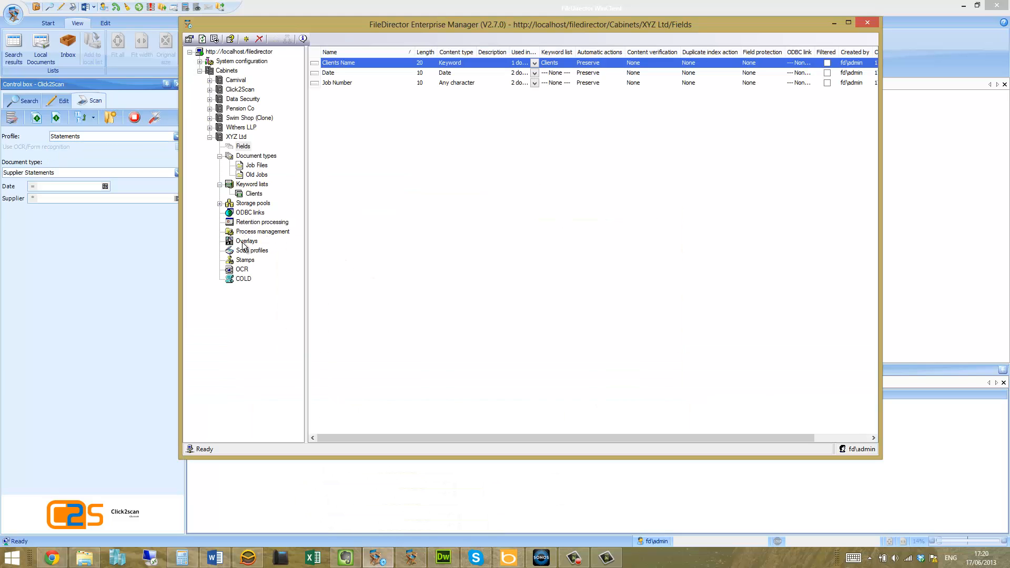
# Review the scan profiles of the XYZ Ltd and Click2Scan cabinets in FileDirector Enterprise Manager, select the Statements profile, and minimise the manager
pyautogui.click(246, 251)
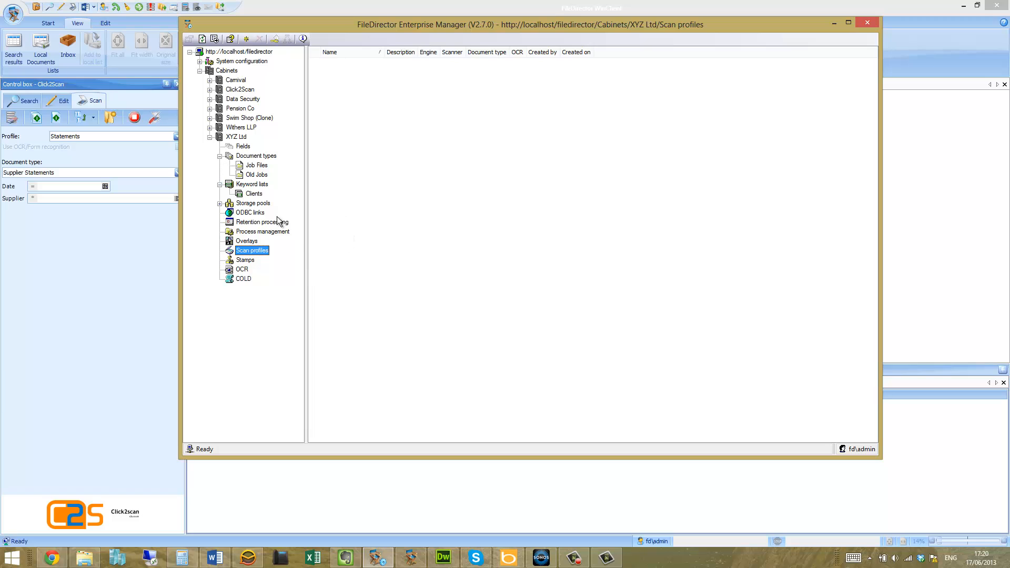
pyautogui.rightClick(250, 256)
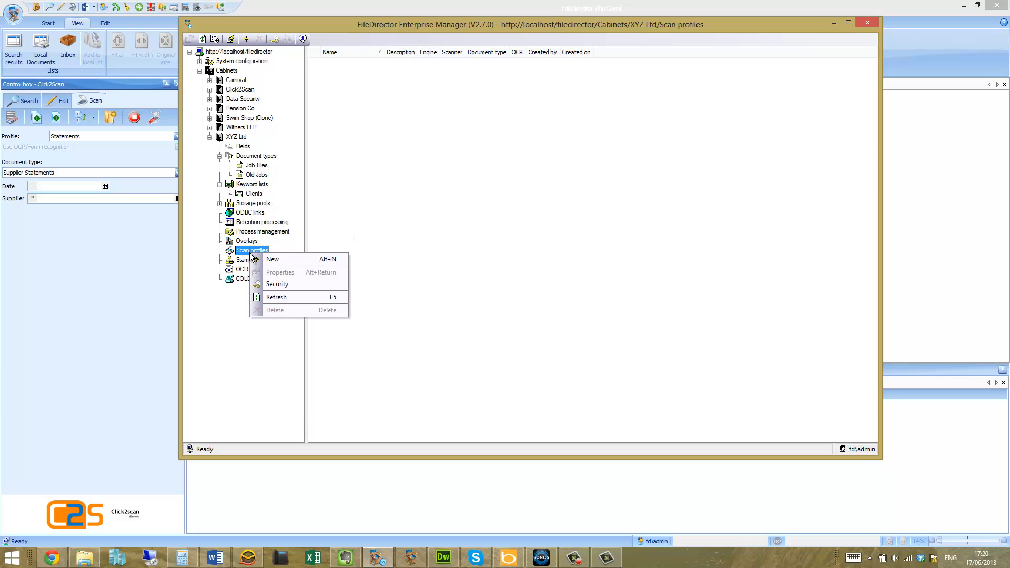
pyautogui.click(211, 89)
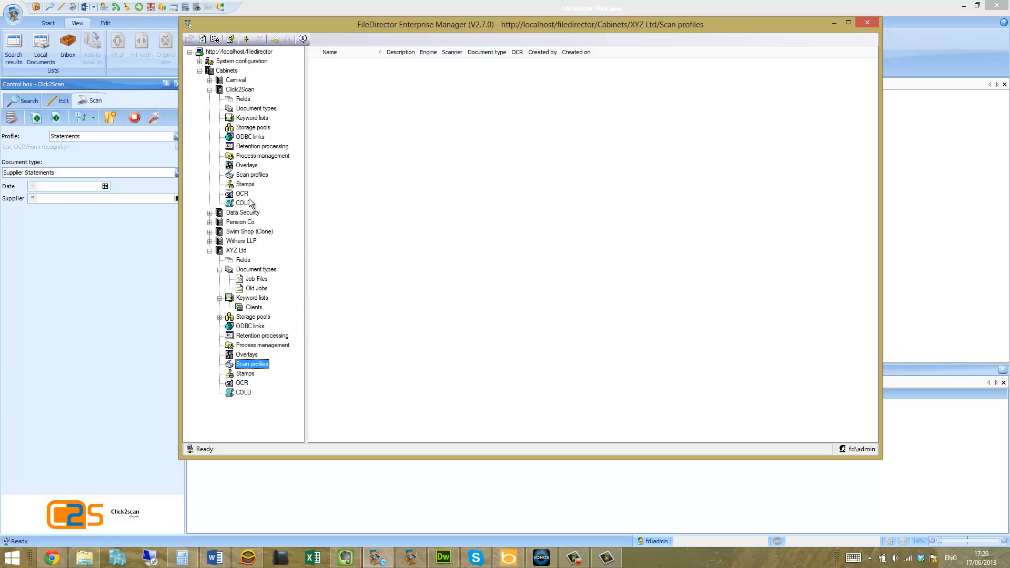
pyautogui.click(248, 175)
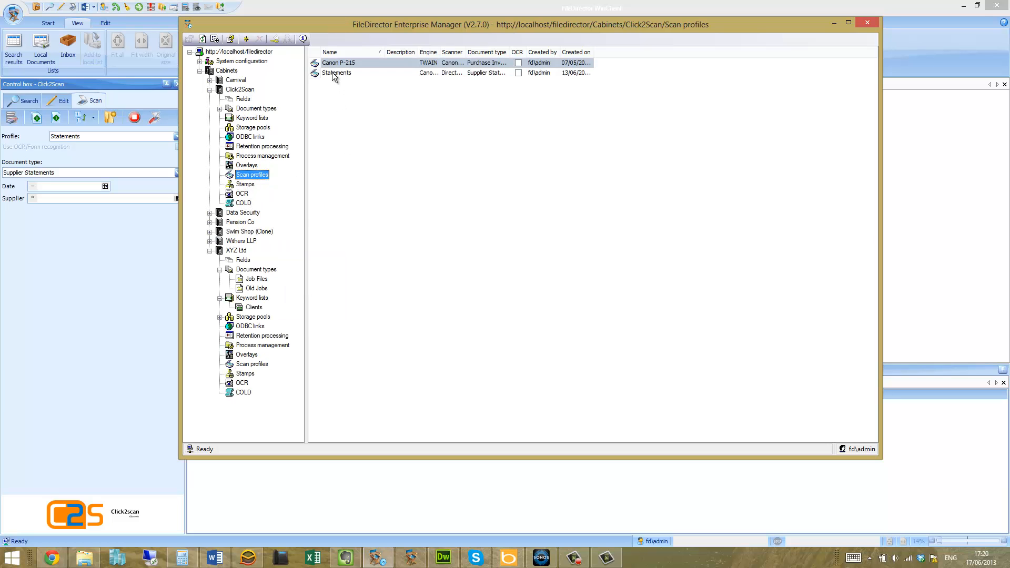
pyautogui.click(333, 74)
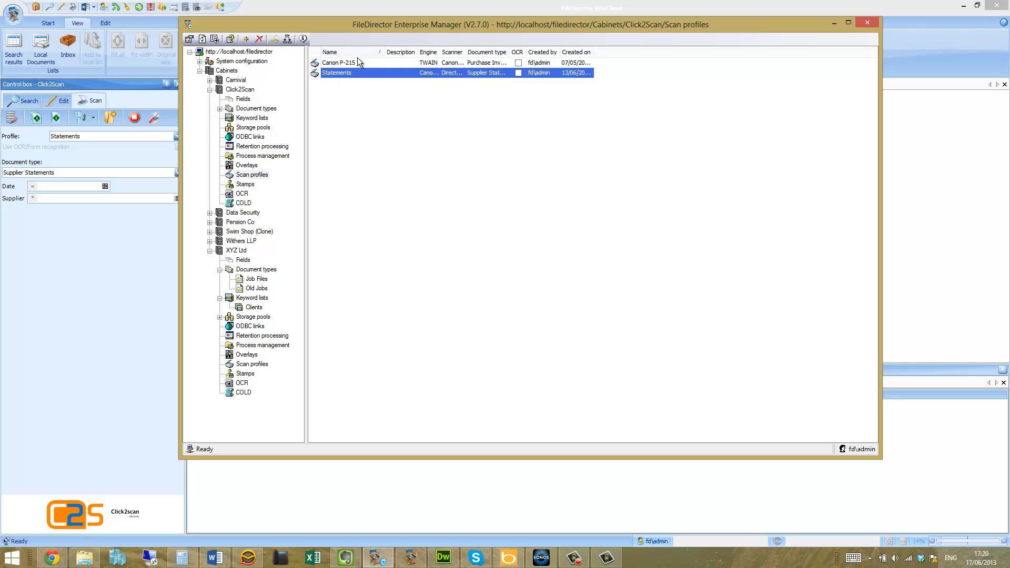
pyautogui.click(834, 23)
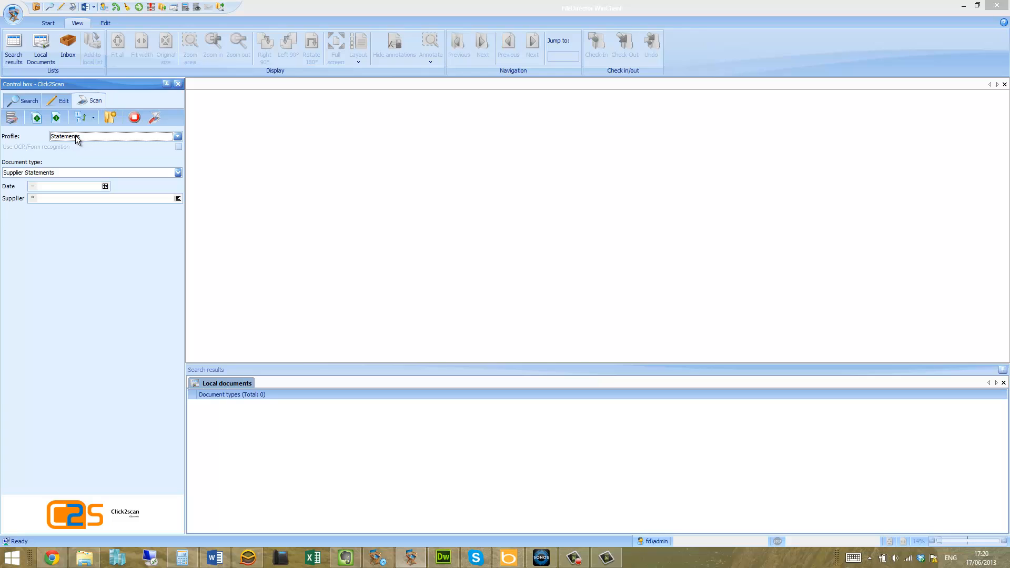
# Scan the supplier statements as one batch document with the Statements profile and look through its page thumbnails
pyautogui.click(36, 119)
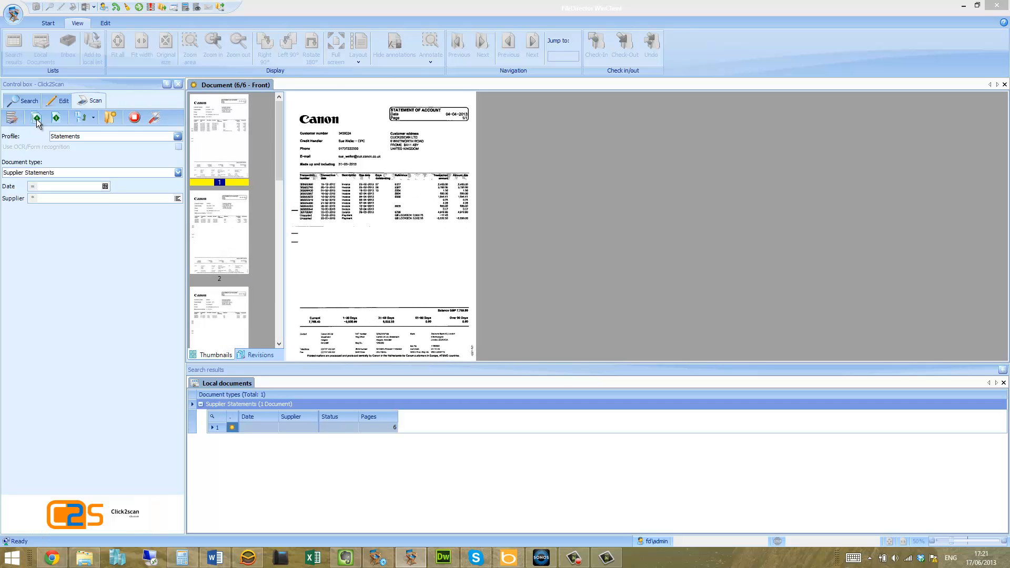
pyautogui.moveTo(282, 142); pyautogui.dragTo(271, 112)
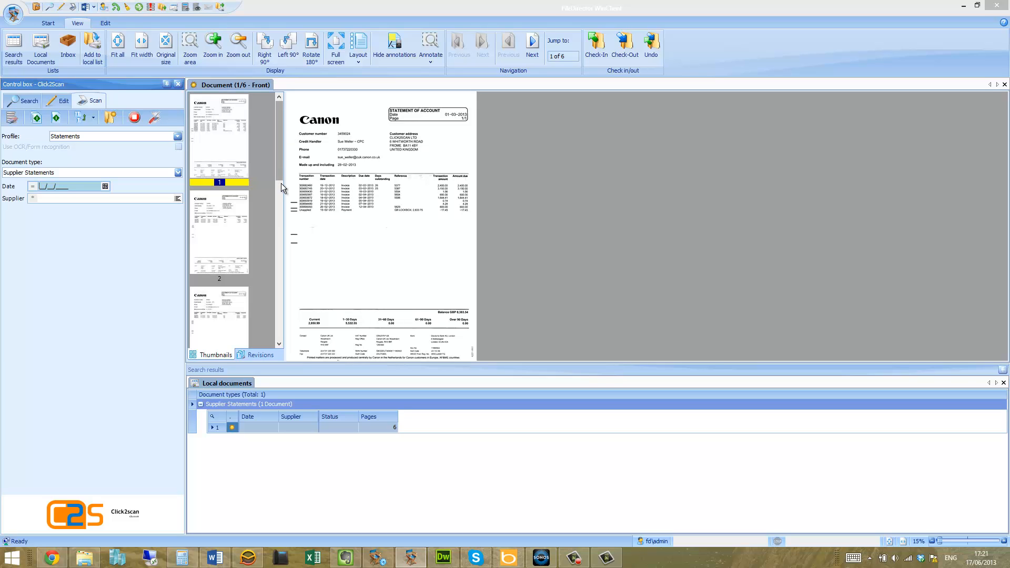
pyautogui.click(280, 428)
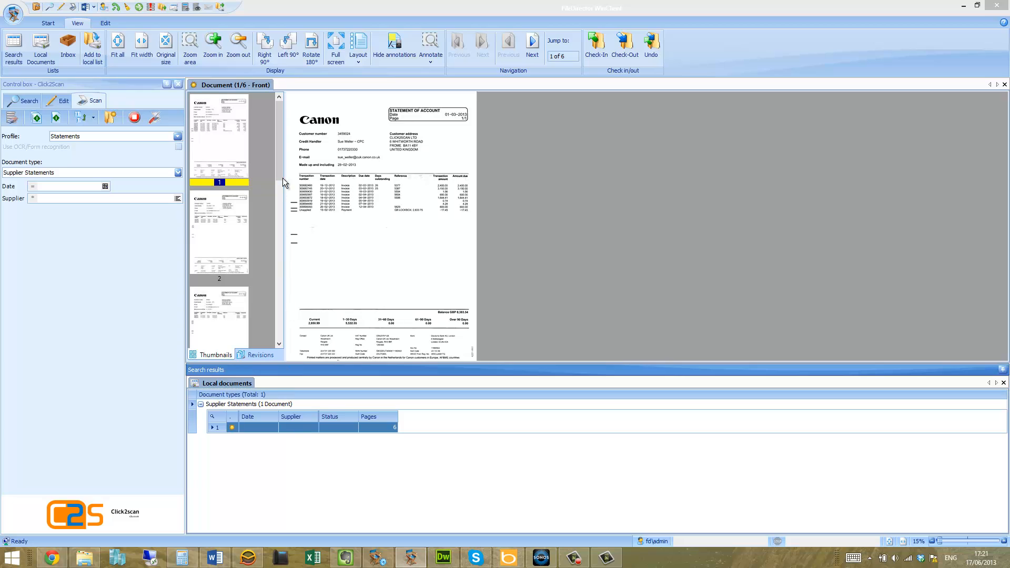
pyautogui.moveTo(283, 177); pyautogui.dragTo(279, 323)
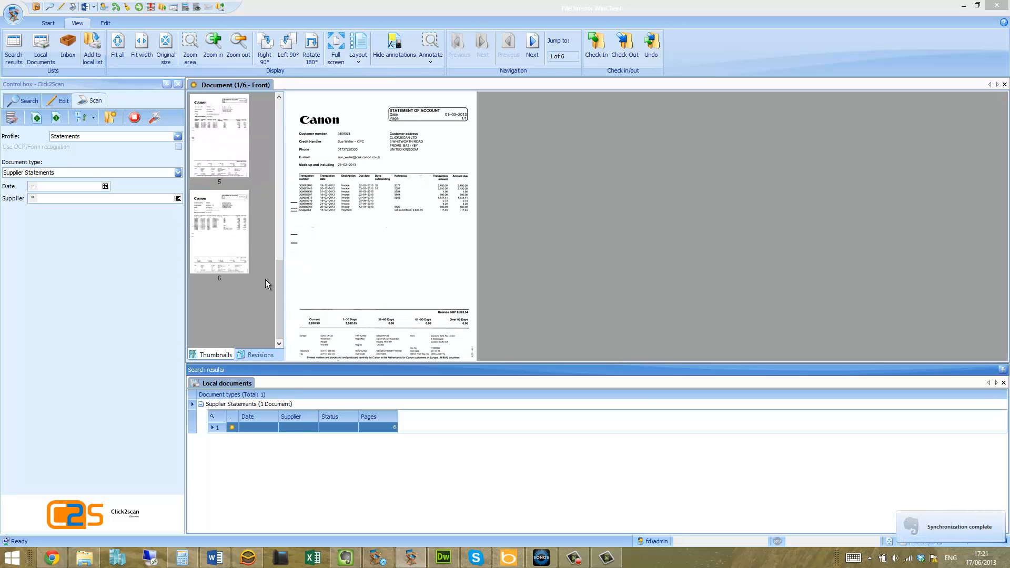
pyautogui.moveTo(277, 294); pyautogui.dragTo(270, 109)
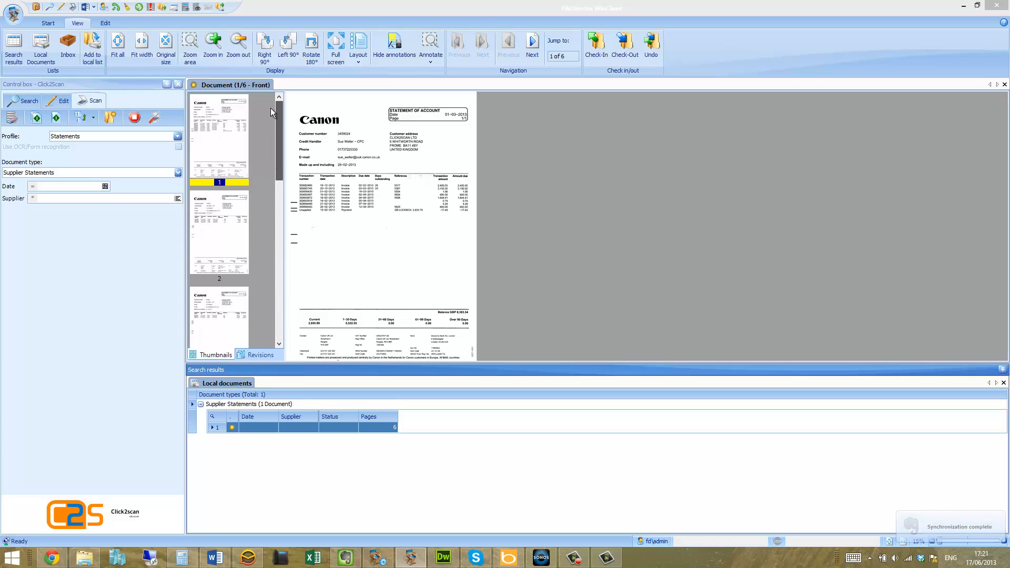
# Scan the supplier statements again as separate single-page documents and preview them one by one in the local documents
pyautogui.click(57, 117)
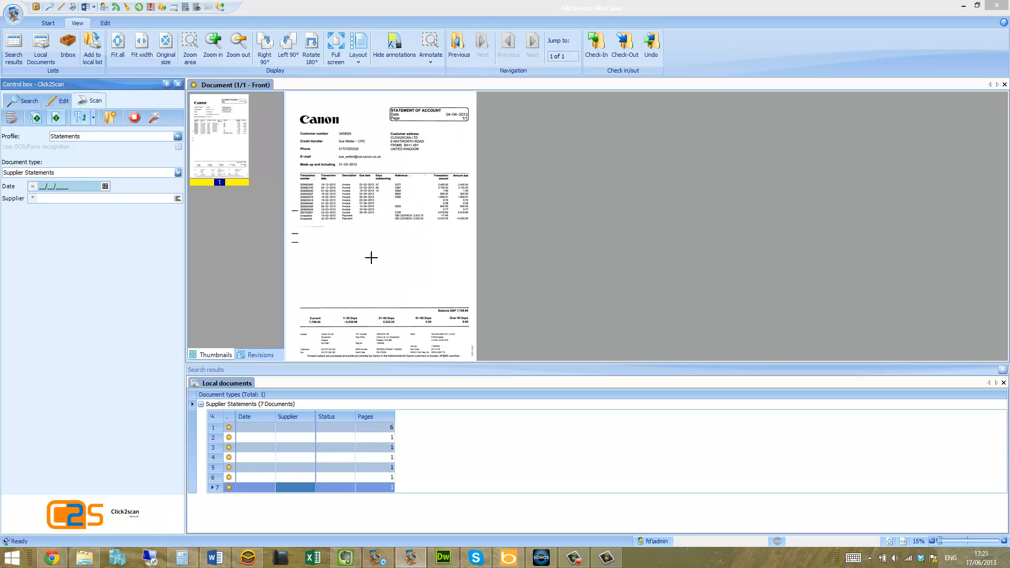
pyautogui.click(298, 437)
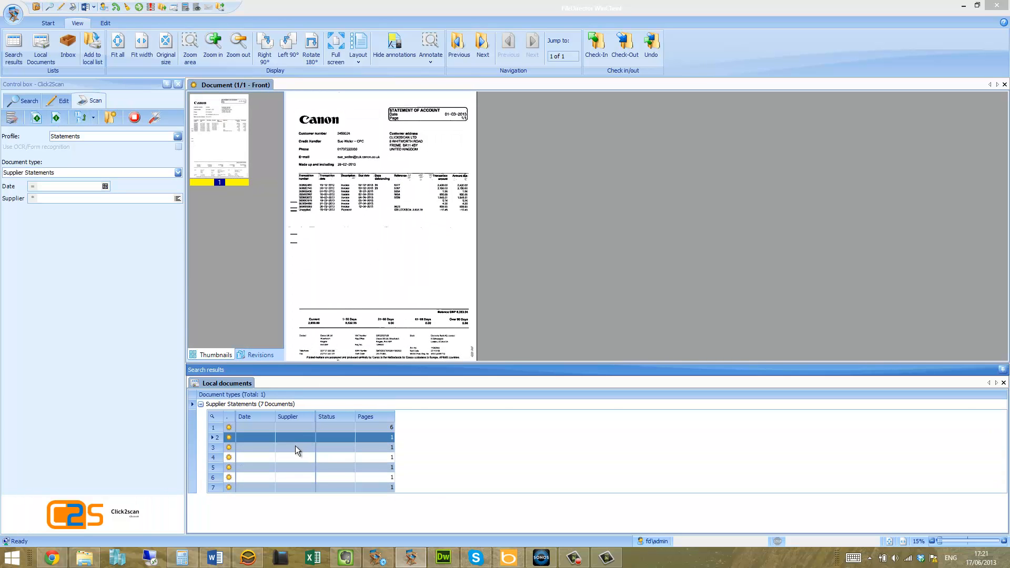
pyautogui.click(295, 447)
pyautogui.click(293, 456)
pyautogui.click(289, 464)
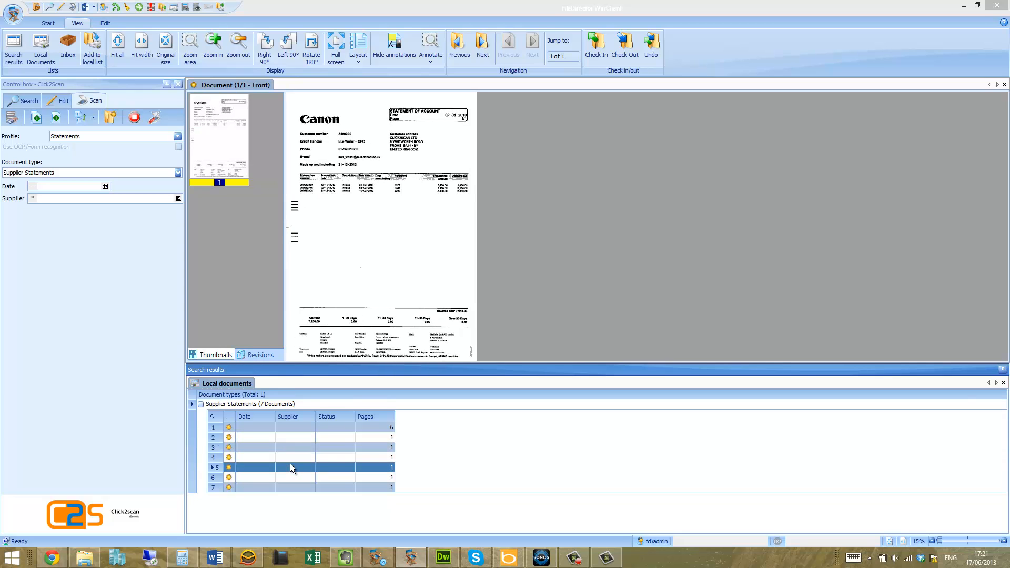
pyautogui.click(291, 479)
pyautogui.click(292, 489)
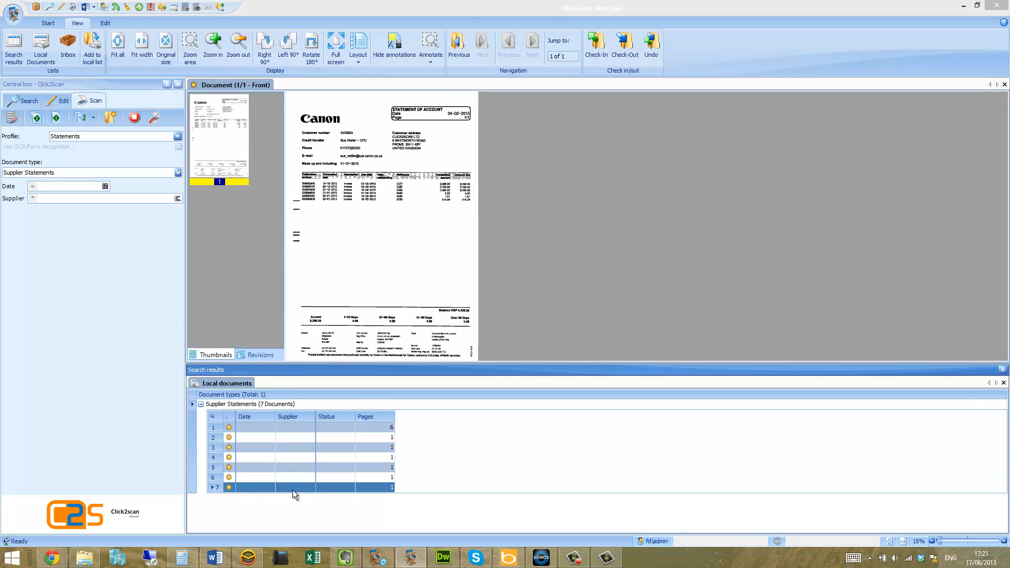
pyautogui.click(290, 437)
pyautogui.click(288, 447)
pyautogui.click(288, 458)
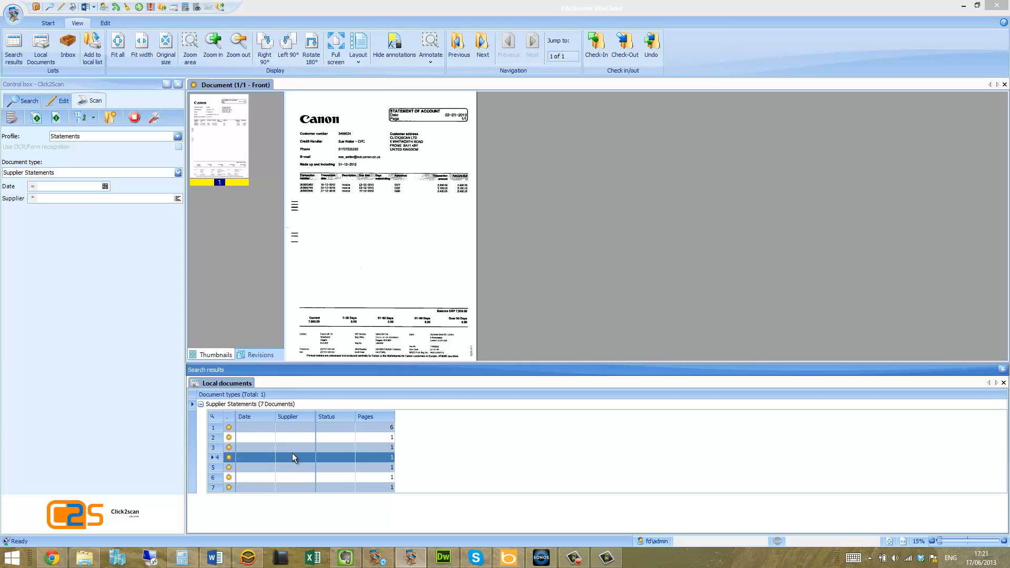
# Merge local documents 2, 3 and 4 into one three-page document
pyautogui.click(295, 437)
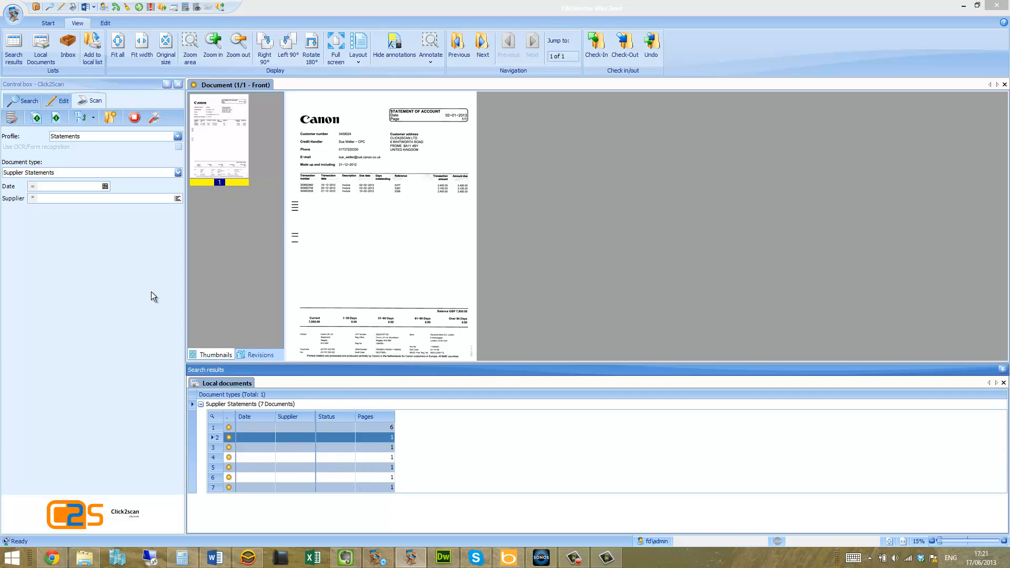
pyautogui.click(59, 100)
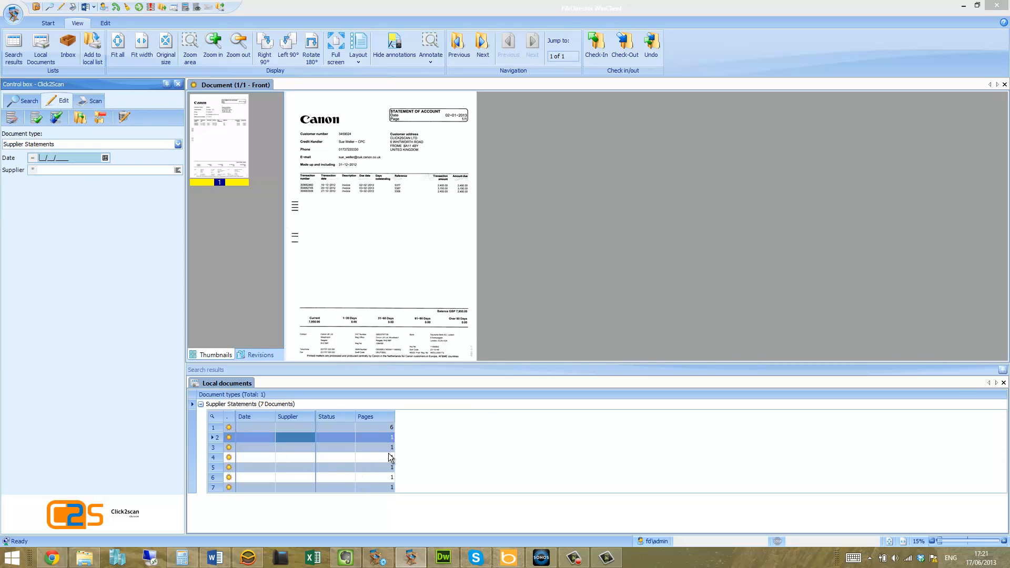
pyautogui.keyDown('shift'); pyautogui.click(285, 457); pyautogui.keyUp('shift')
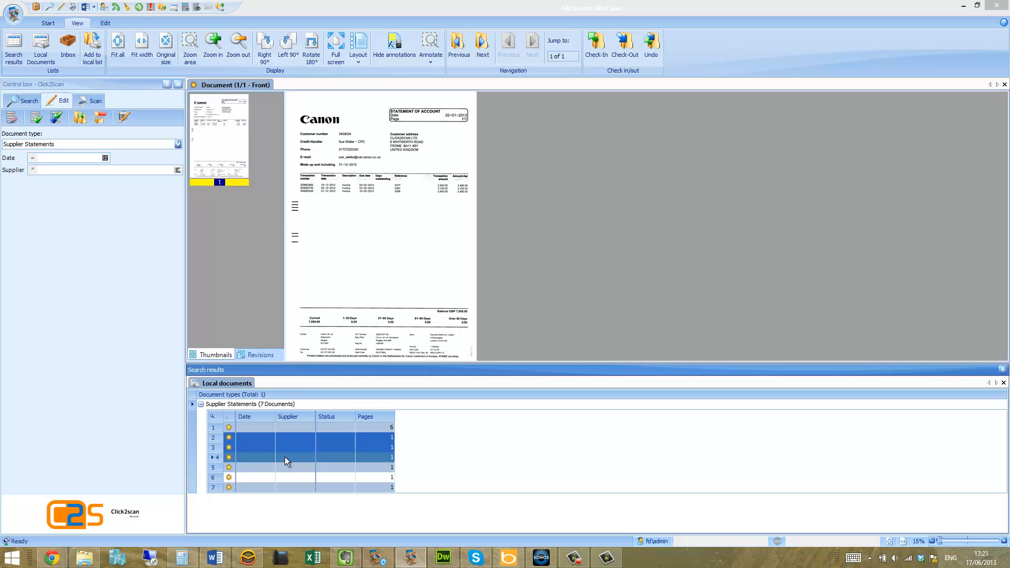
pyautogui.click(78, 117)
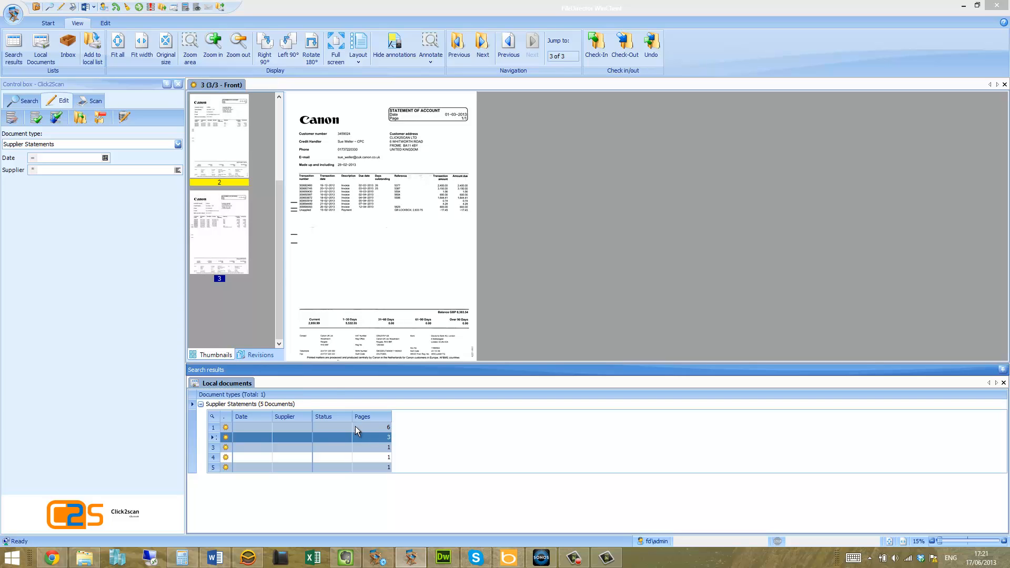
pyautogui.moveTo(281, 273)
pyautogui.mouseDown()
pyautogui.moveTo(279, 181)
pyautogui.moveTo(275, 317)
pyautogui.mouseUp()
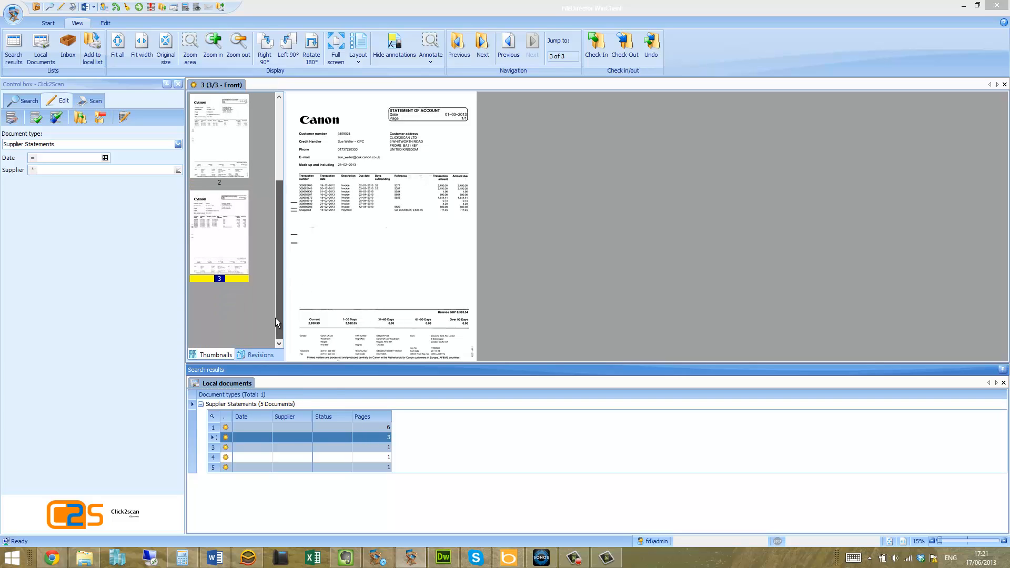
# Merge the single-page documents 3 and 4 into one two-page document and select the remaining single-page document
pyautogui.click(284, 447)
pyautogui.keyDown('shift'); pyautogui.click(286, 456); pyautogui.keyUp('shift')
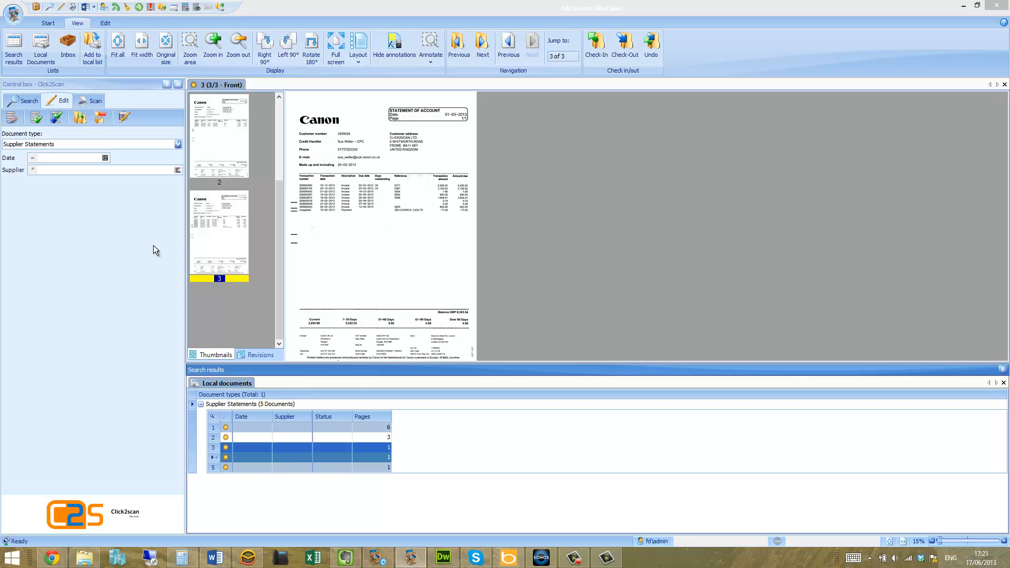
pyautogui.click(80, 118)
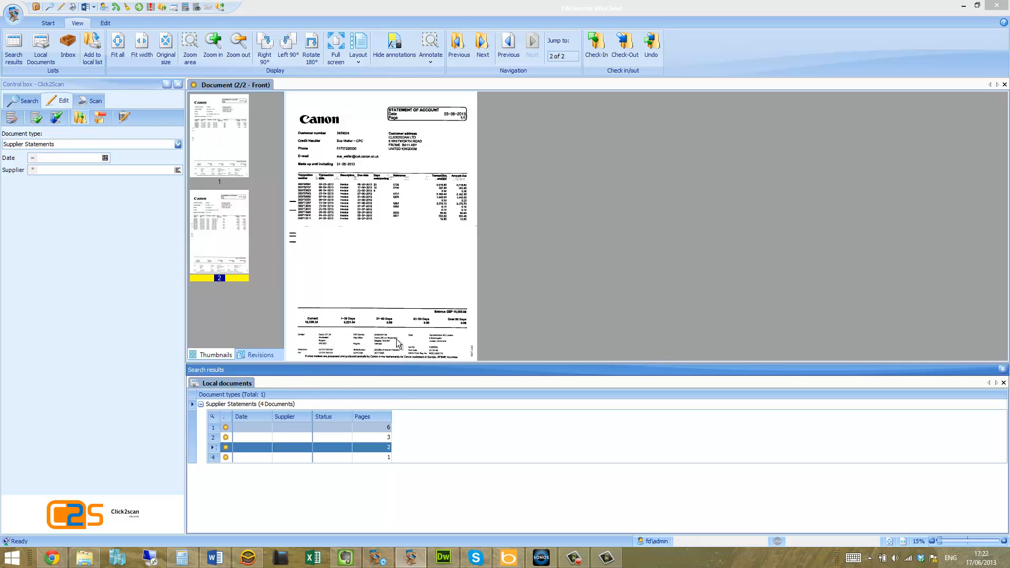
pyautogui.click(292, 458)
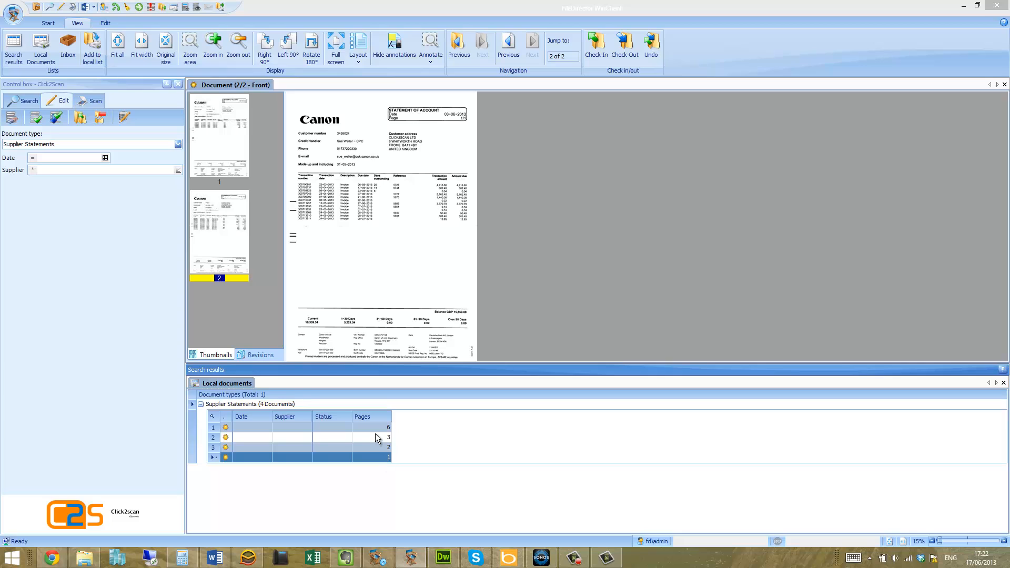
# Split the six-page Supplier Statements document after page 4
pyautogui.click(295, 426)
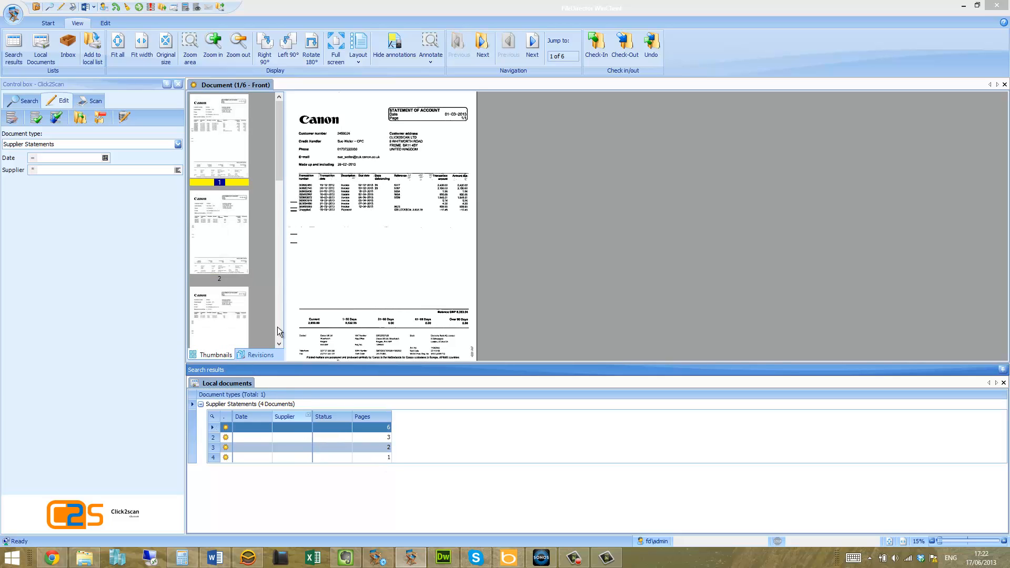
pyautogui.moveTo(278, 168); pyautogui.dragTo(275, 213)
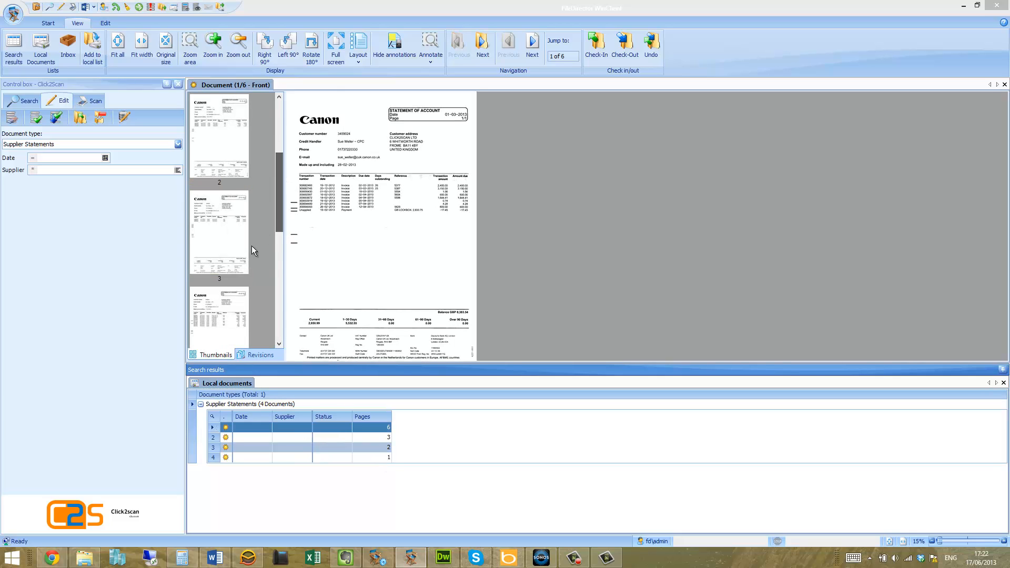
pyautogui.click(214, 324)
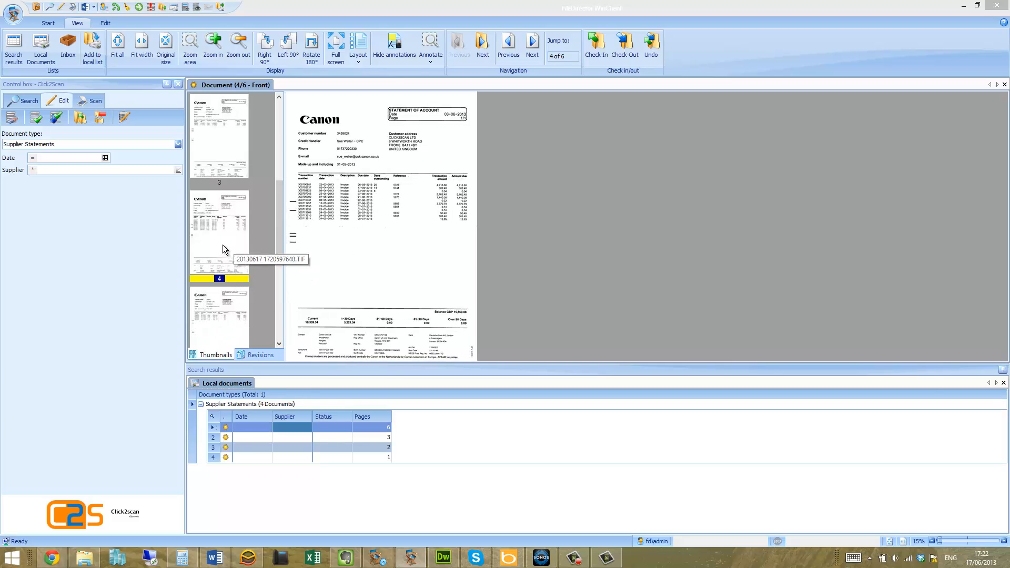
pyautogui.click(101, 119)
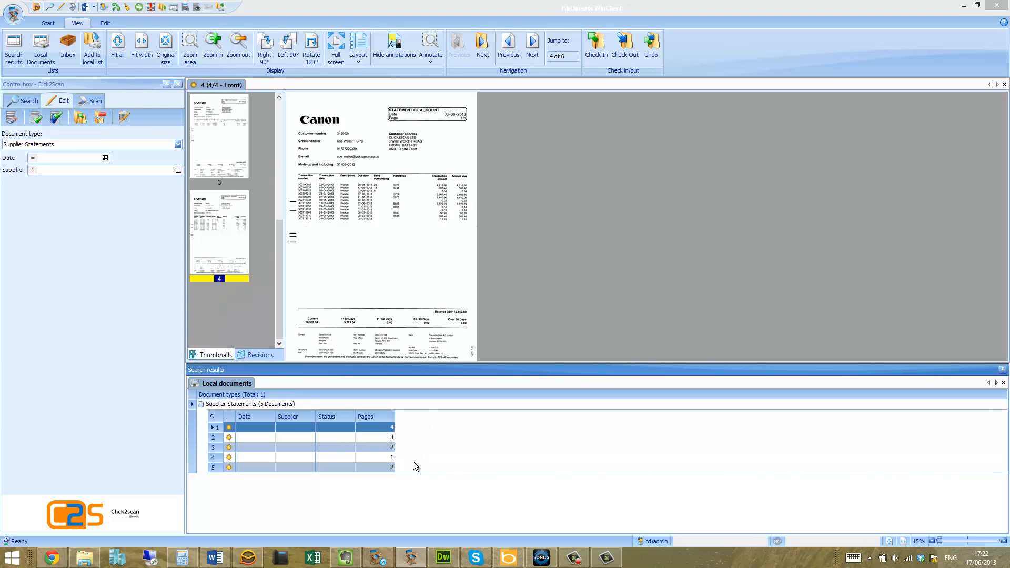
# Merge the split-off two-page document 5 back into the four-page document 1
pyautogui.click(371, 467)
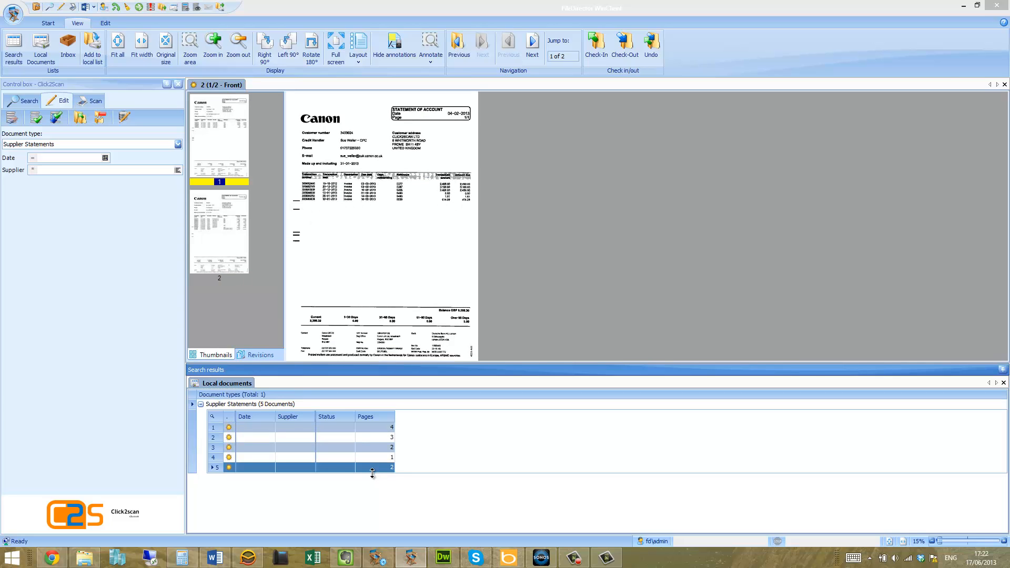
pyautogui.click(385, 426)
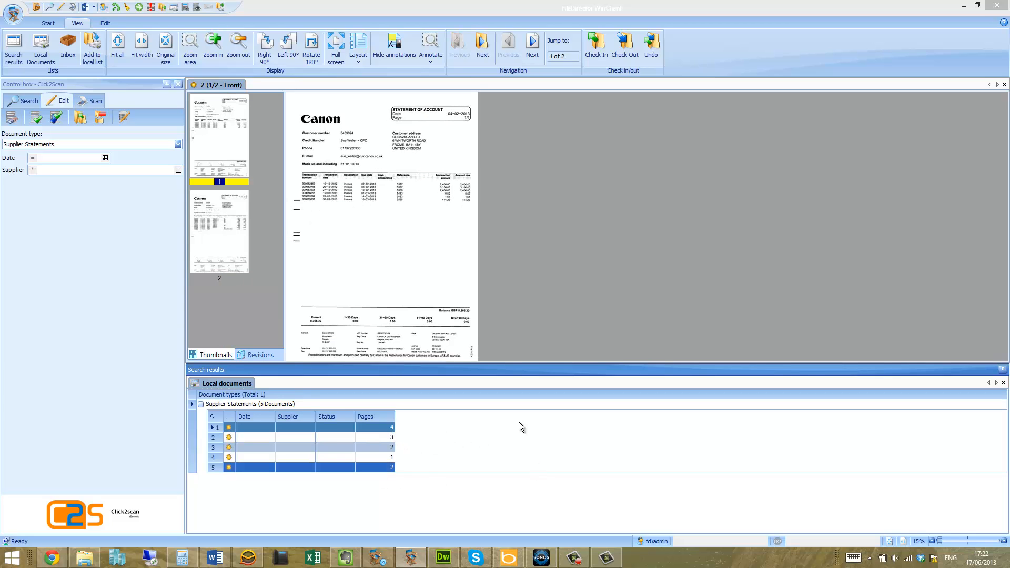
pyautogui.click(99, 118)
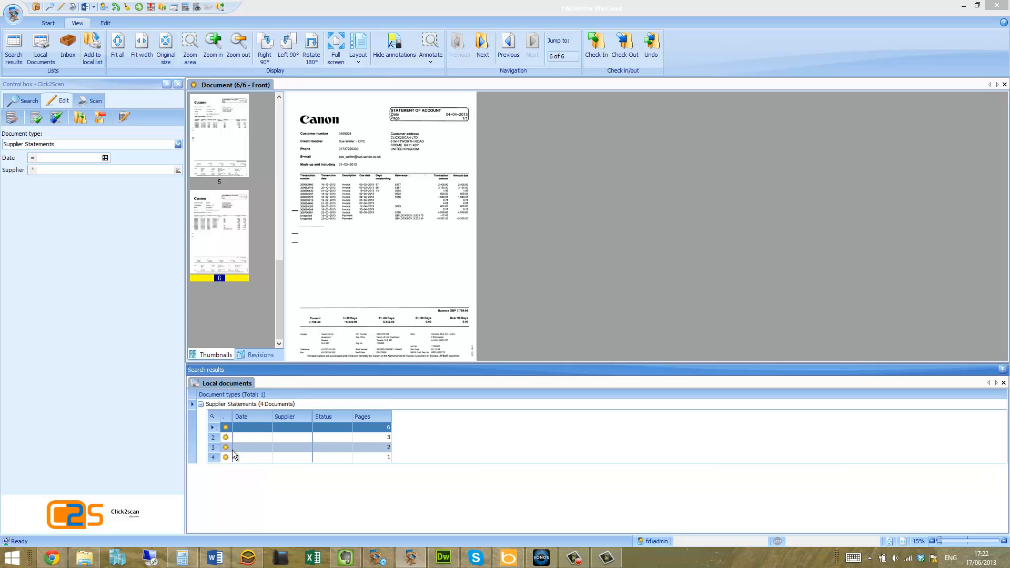
# Index the six-page Supplier Statements document with date 17/06/2013 and supplier Canon UK, and save the index data
pyautogui.rightClick(266, 428)
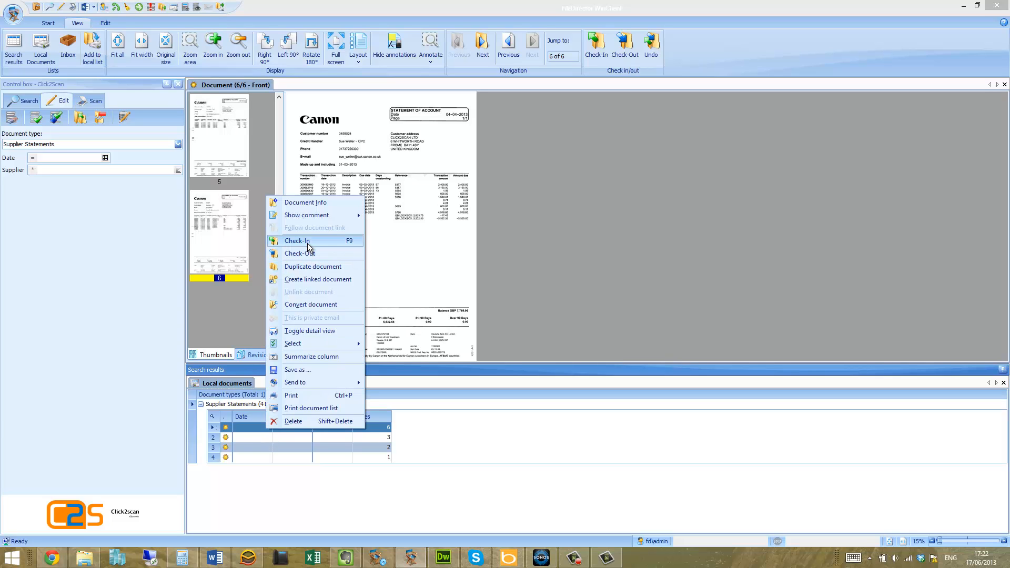
pyautogui.click(435, 469)
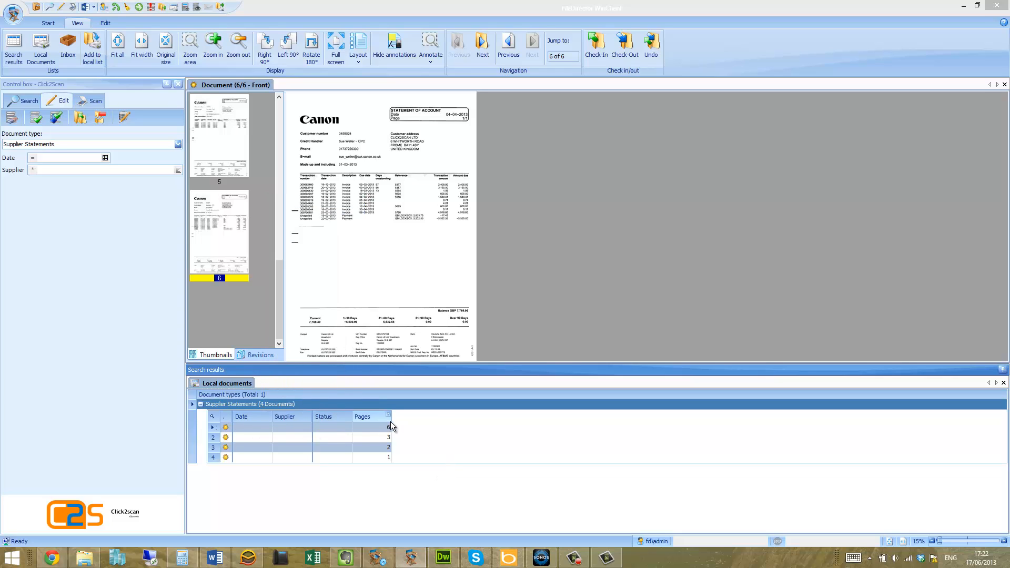
pyautogui.click(291, 428)
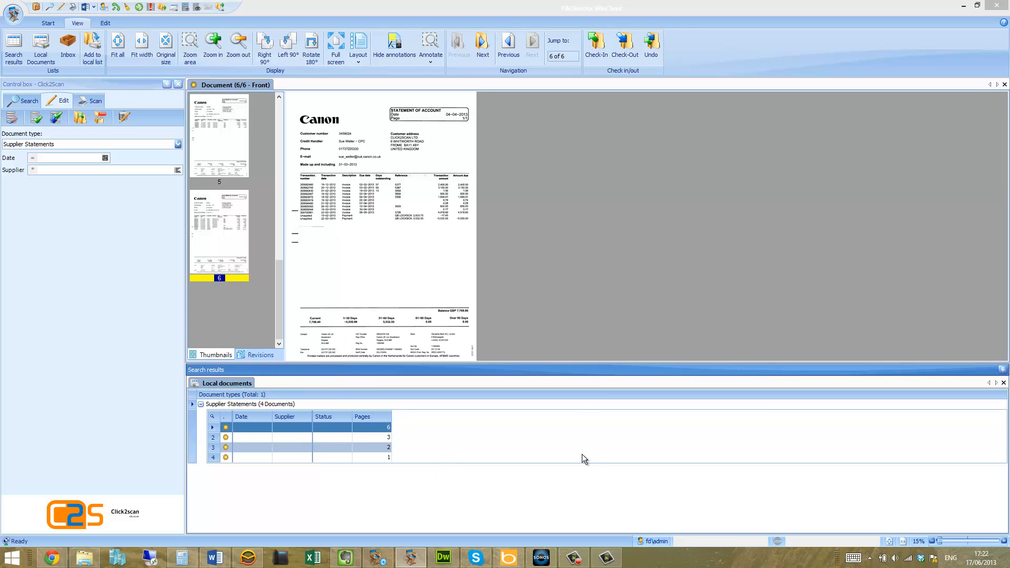
pyautogui.click(64, 98)
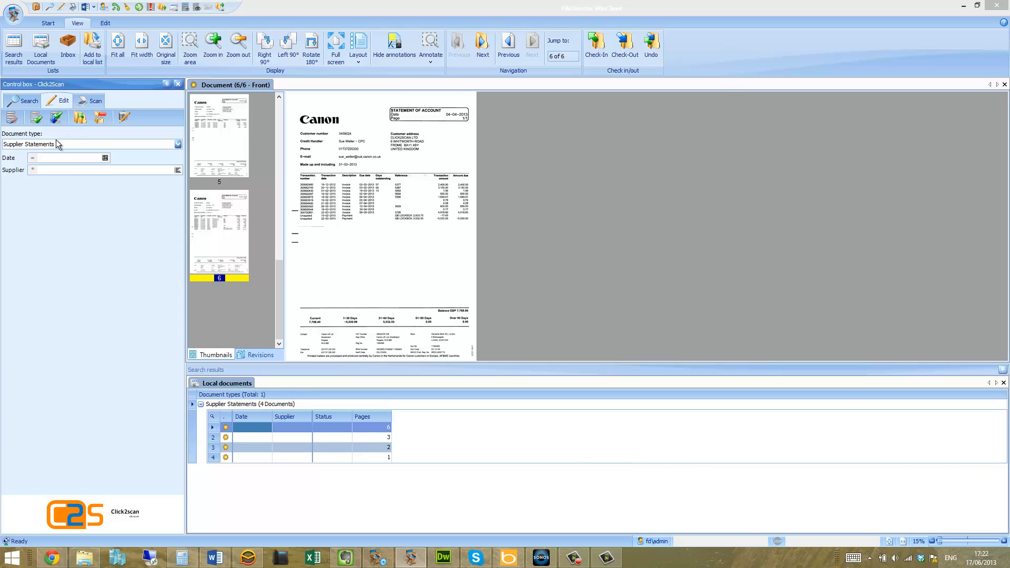
pyautogui.click(105, 157)
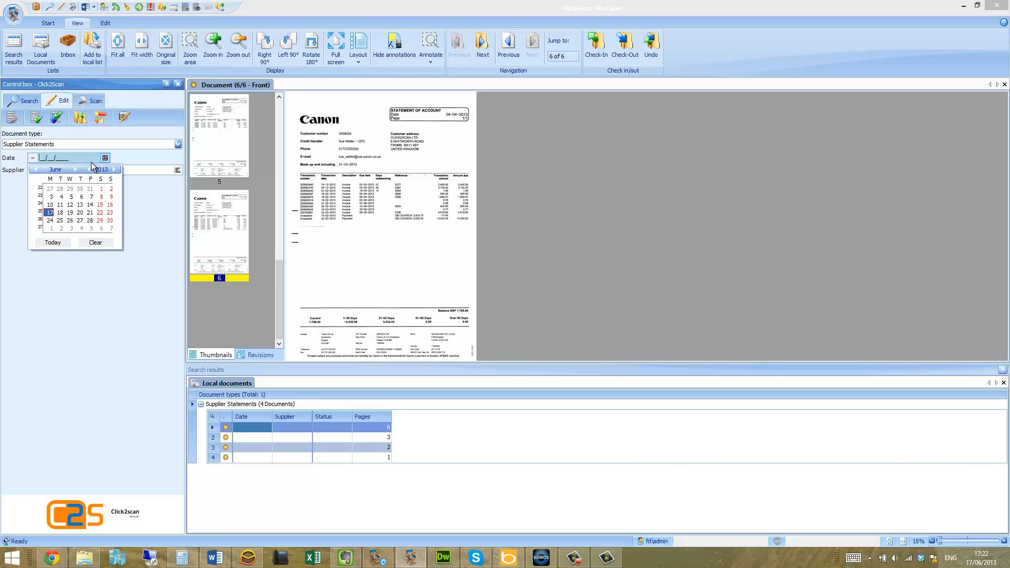
pyautogui.click(53, 217)
pyautogui.click(45, 167)
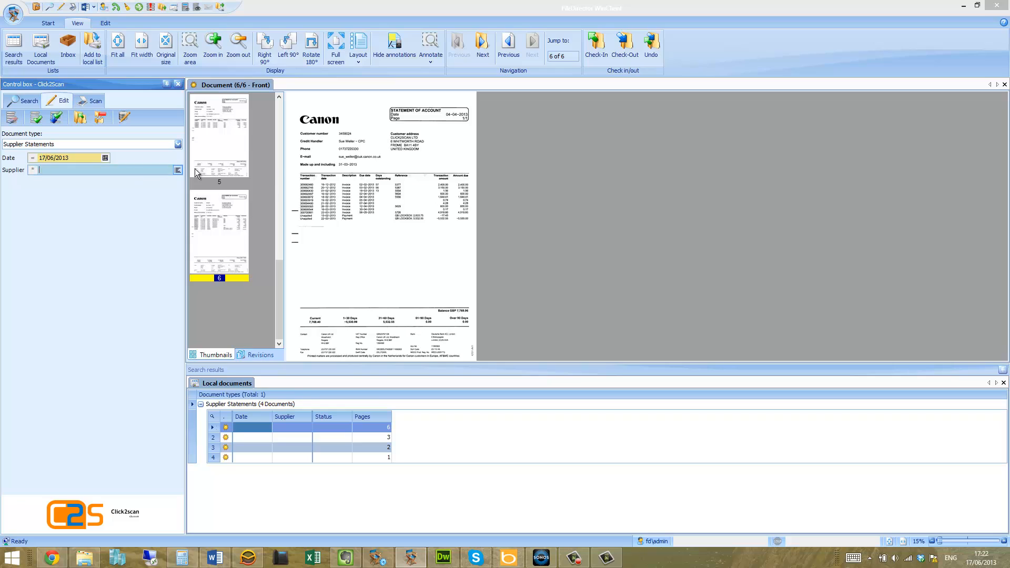
pyautogui.write('Canon UK')
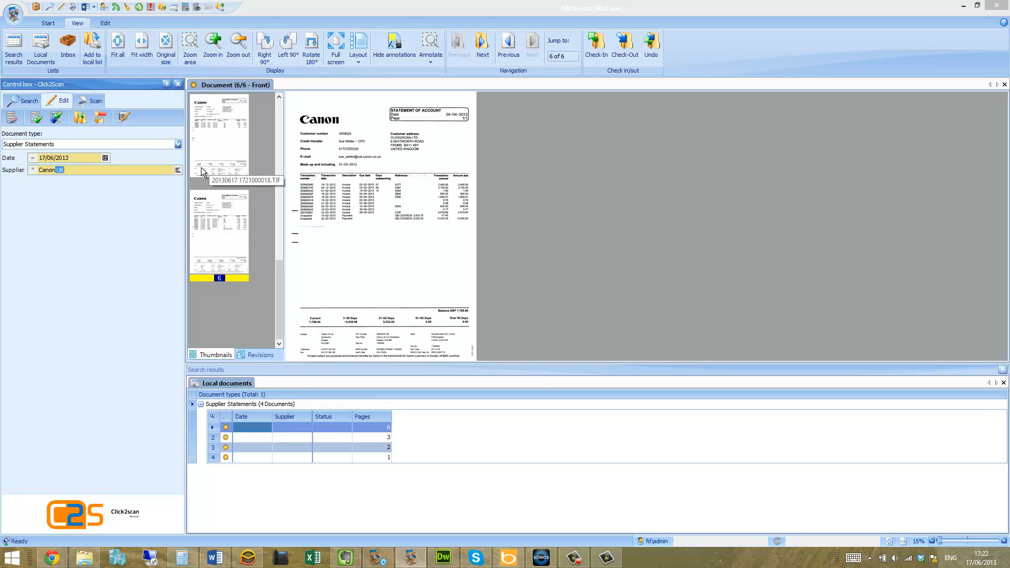
pyautogui.click(57, 116)
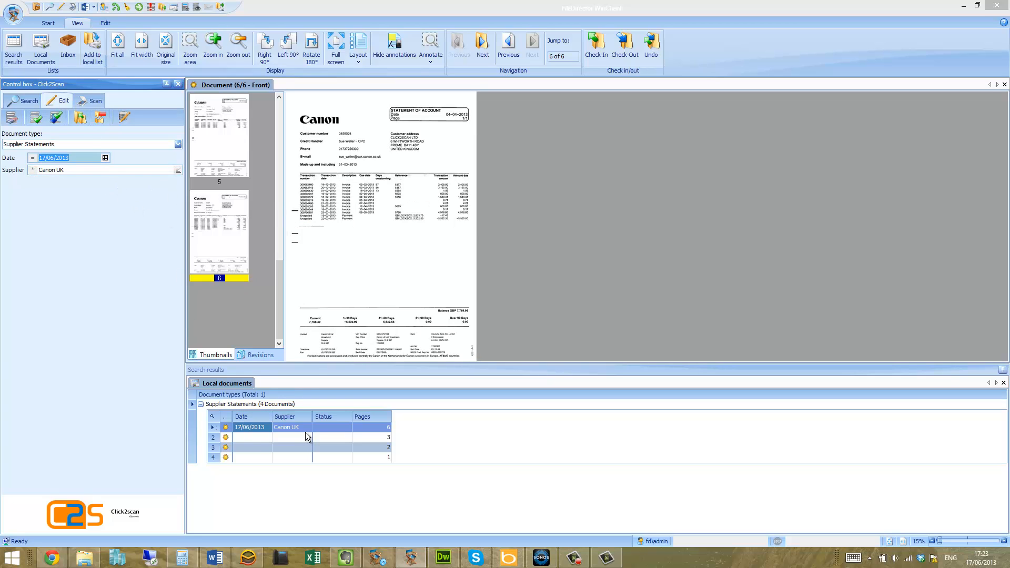
# Index the three-page document with date 11/06/2013 and supplier Canon UK, and save it, moving on to the following document
pyautogui.click(239, 438)
pyautogui.click(543, 314)
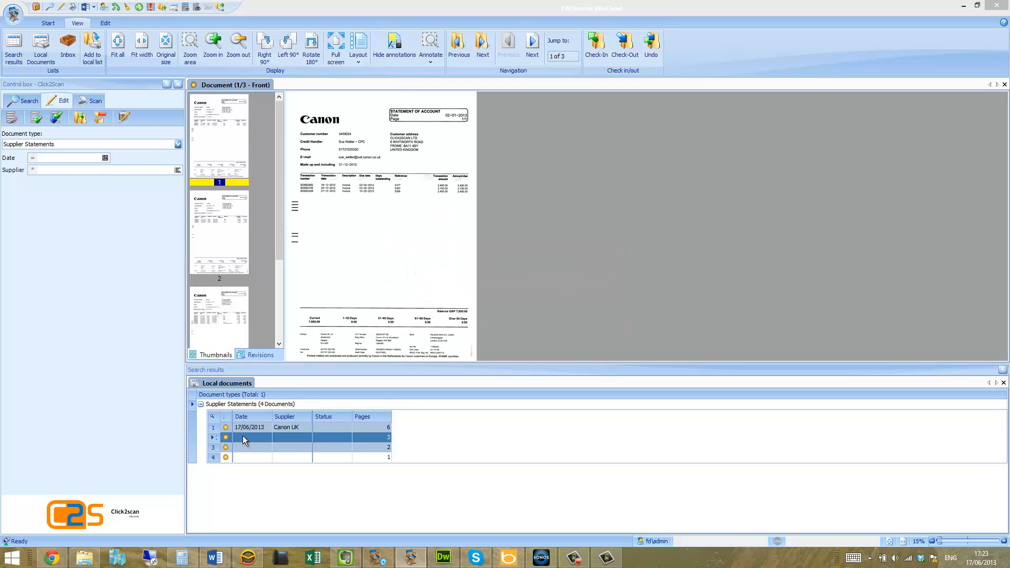
pyautogui.click(105, 159)
pyautogui.click(60, 204)
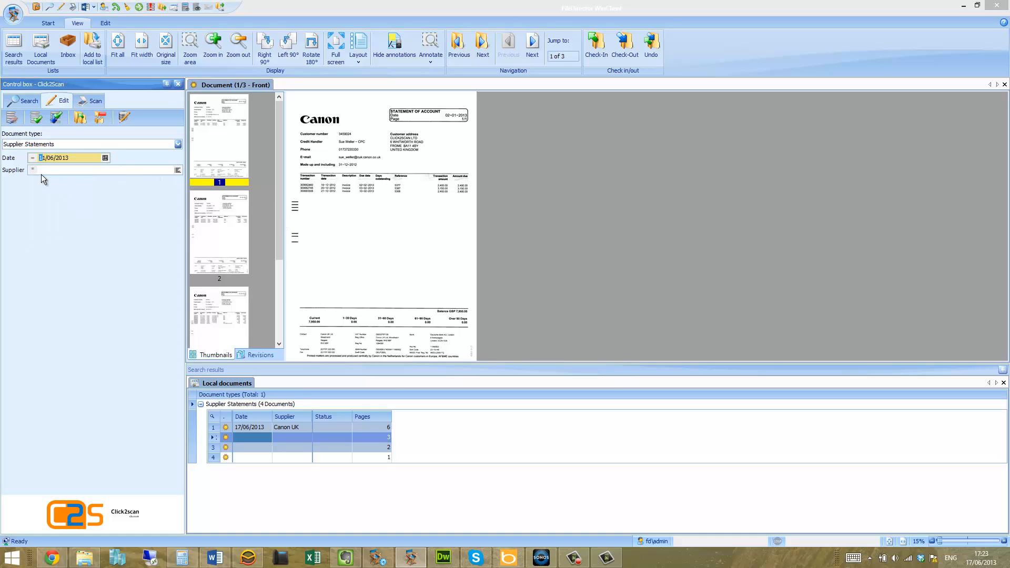
pyautogui.click(72, 170)
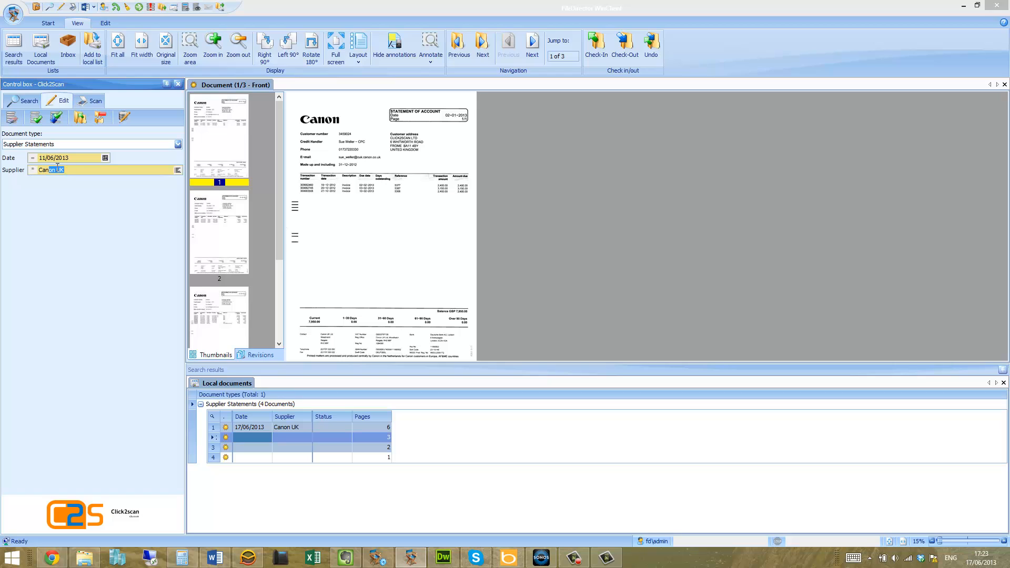
pyautogui.click(57, 119)
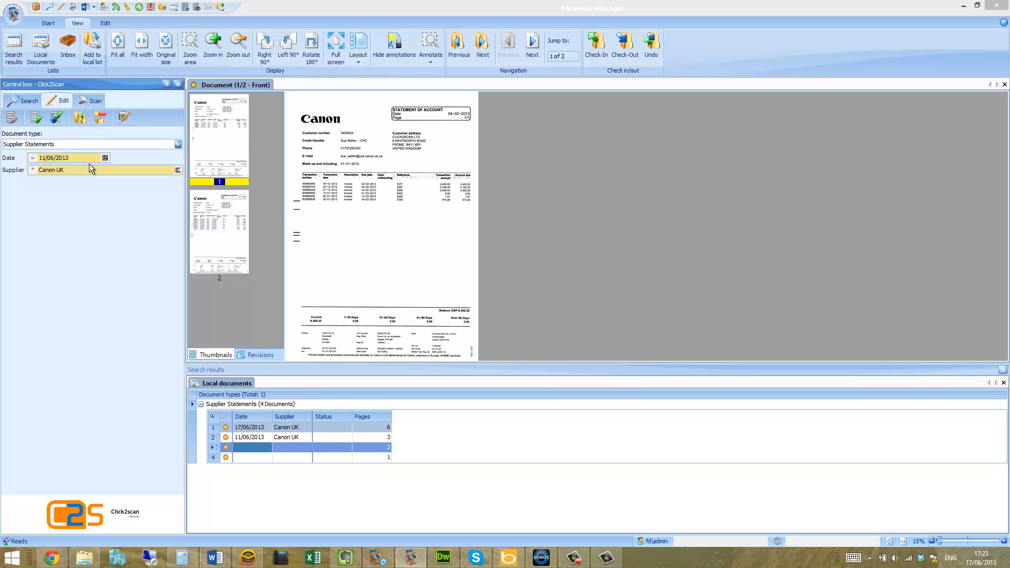
# Set the two-page document's date to 05/06/2013, keep Canon UK as supplier, and save the index data
pyautogui.click(104, 157)
pyautogui.click(76, 204)
pyautogui.click(57, 118)
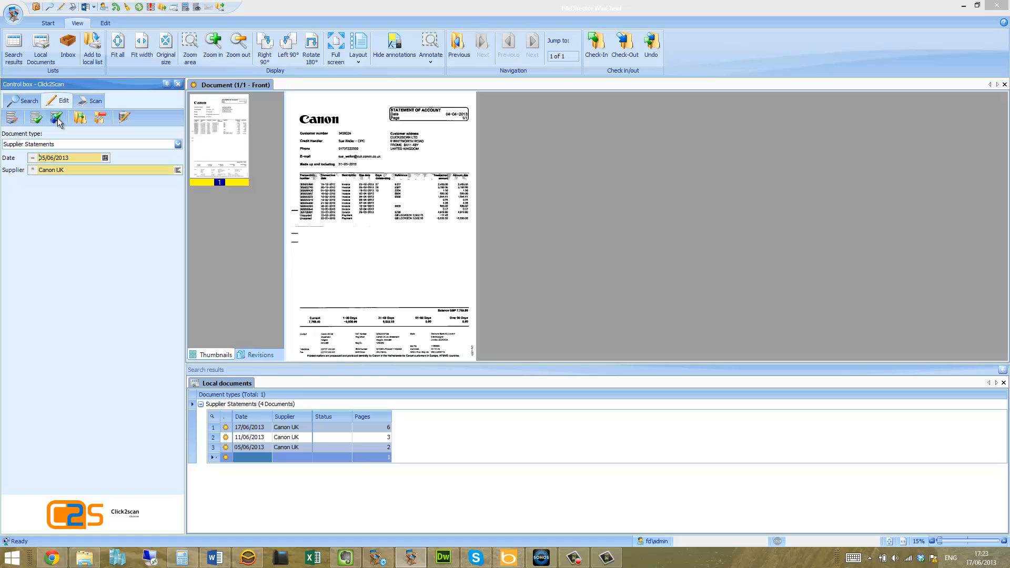
# Enlarge the "Made up and including" line of the single-page statement, set its date to 31/03/2013 with supplier Canon UK, and save
pyautogui.click(107, 159)
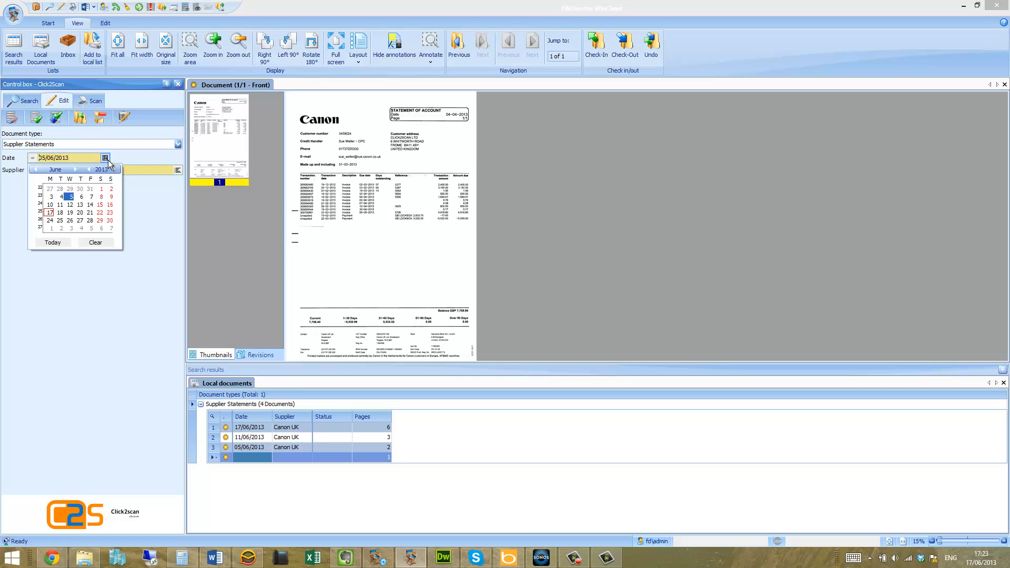
pyautogui.click(383, 151)
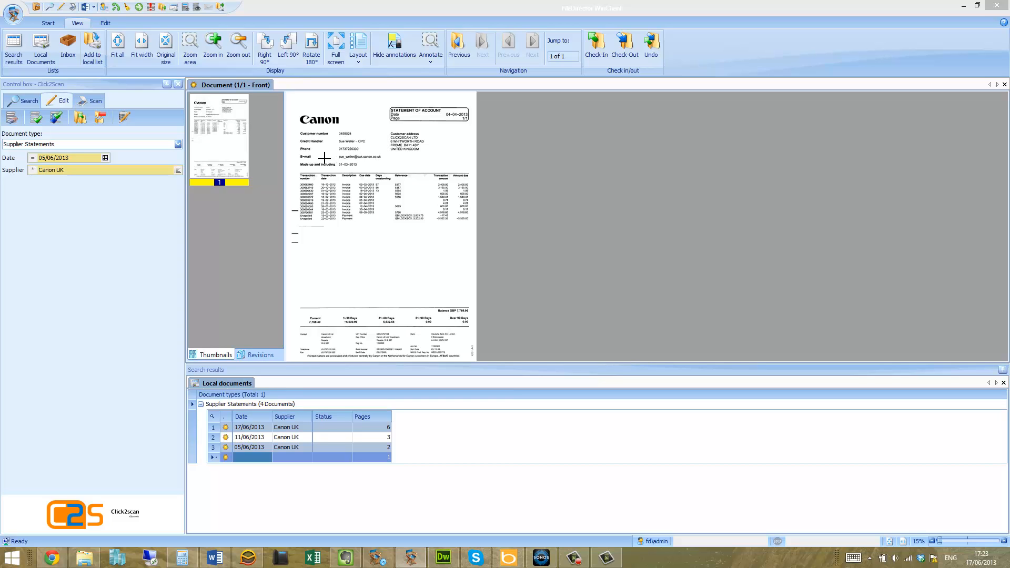
pyautogui.moveTo(302, 156); pyautogui.dragTo(376, 176)
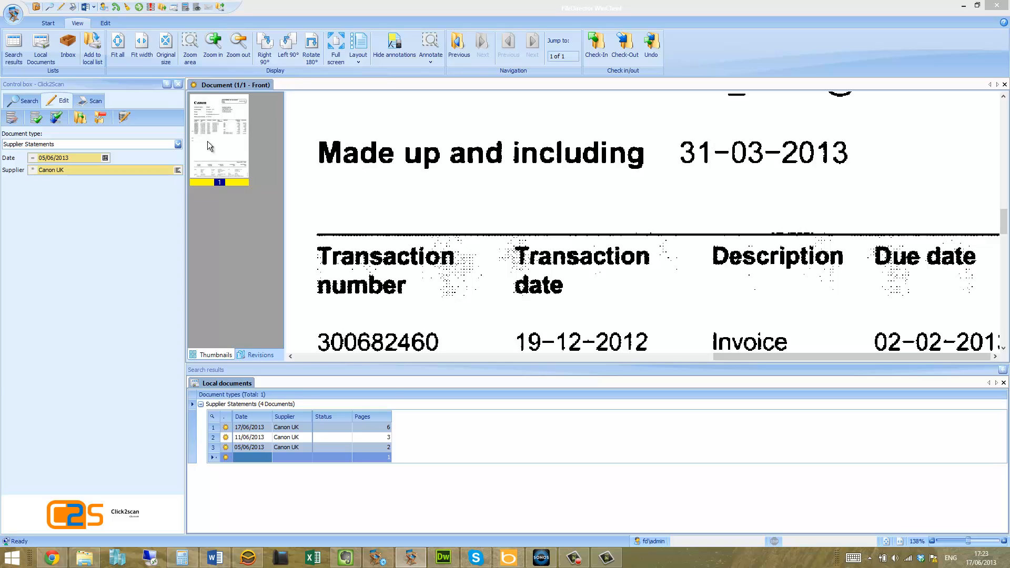
pyautogui.click(105, 157)
pyautogui.click(36, 169)
pyautogui.click(35, 170)
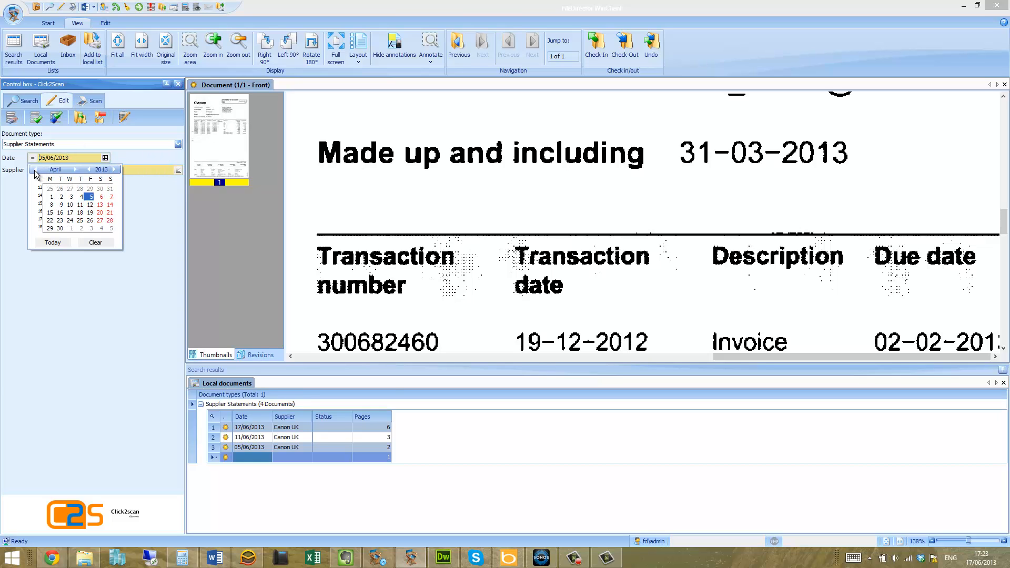
pyautogui.click(35, 169)
pyautogui.click(110, 220)
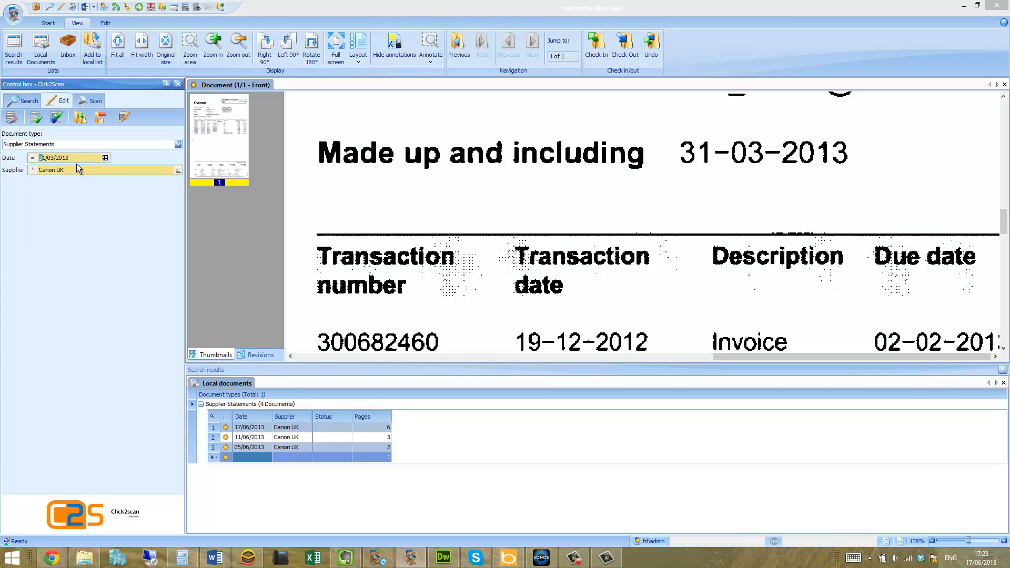
pyautogui.click(61, 120)
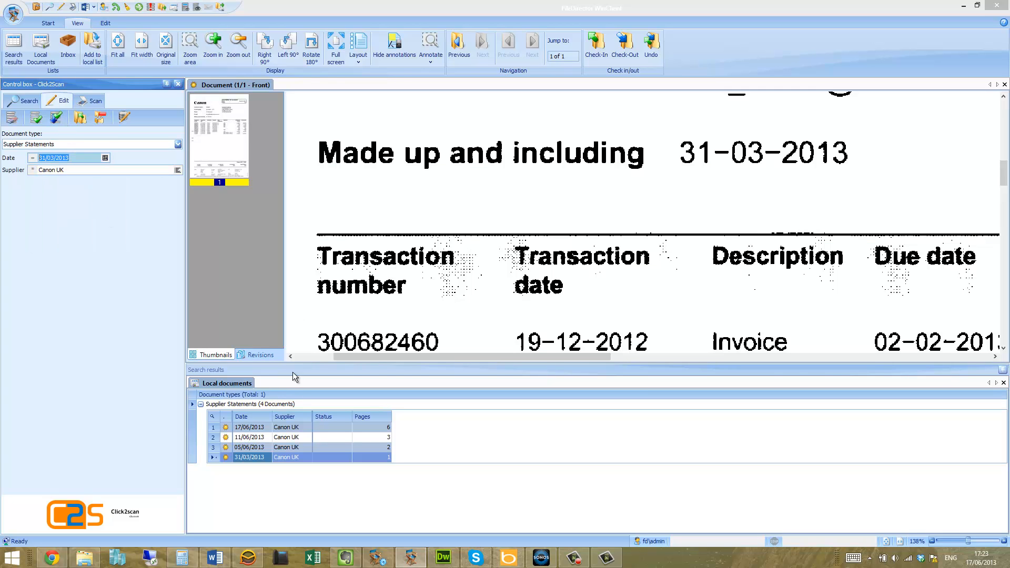
# Discard the pending edit prompt and view each of the four indexed Supplier Statements documents in the local documents list
pyautogui.click(279, 446)
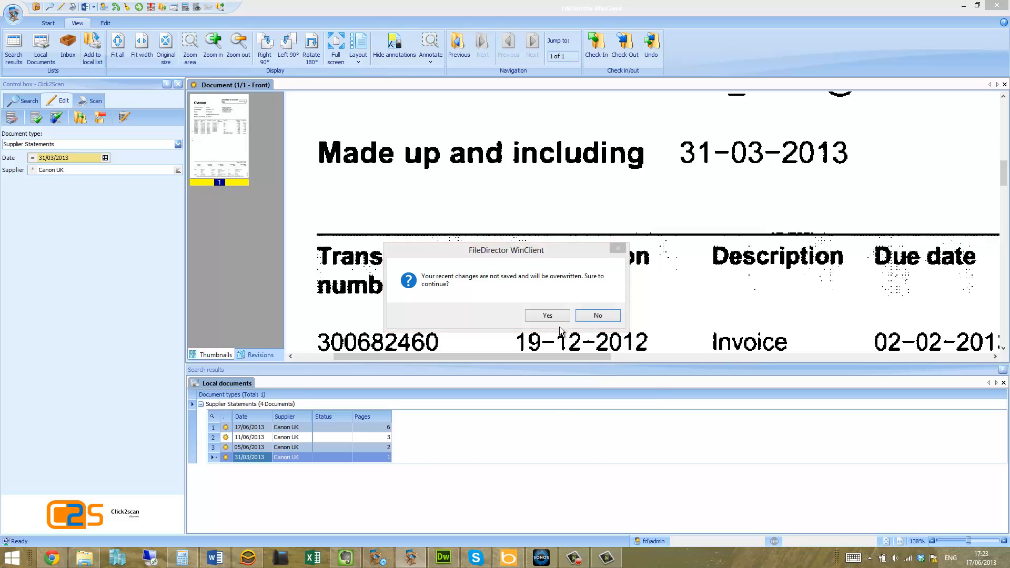
pyautogui.click(548, 319)
pyautogui.click(289, 437)
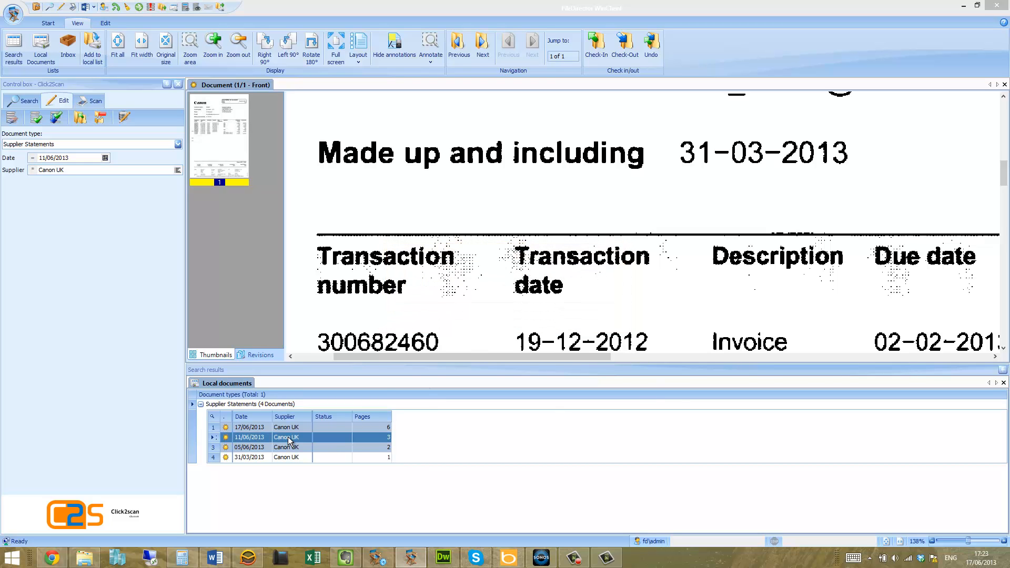
pyautogui.click(290, 429)
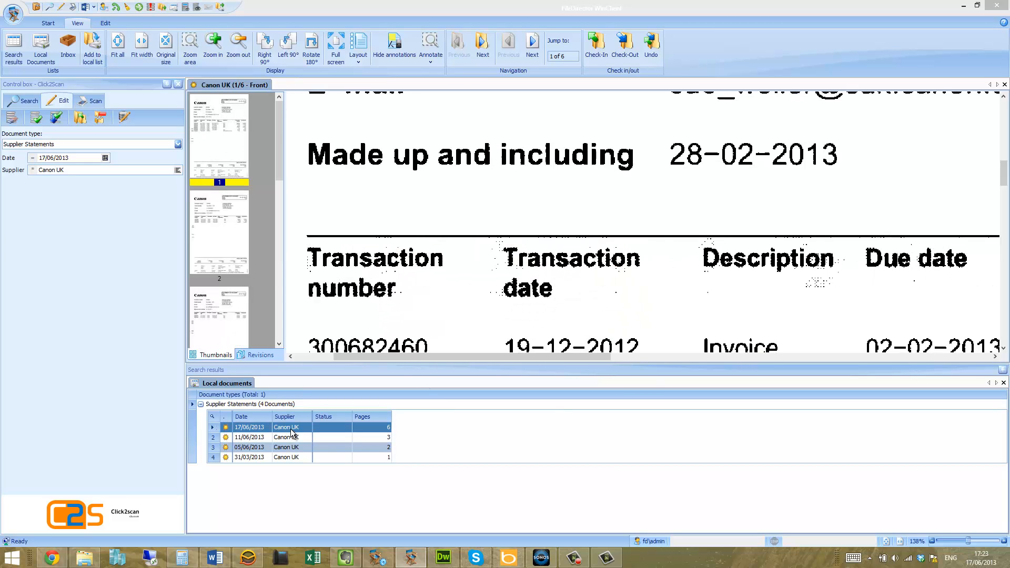
pyautogui.click(291, 437)
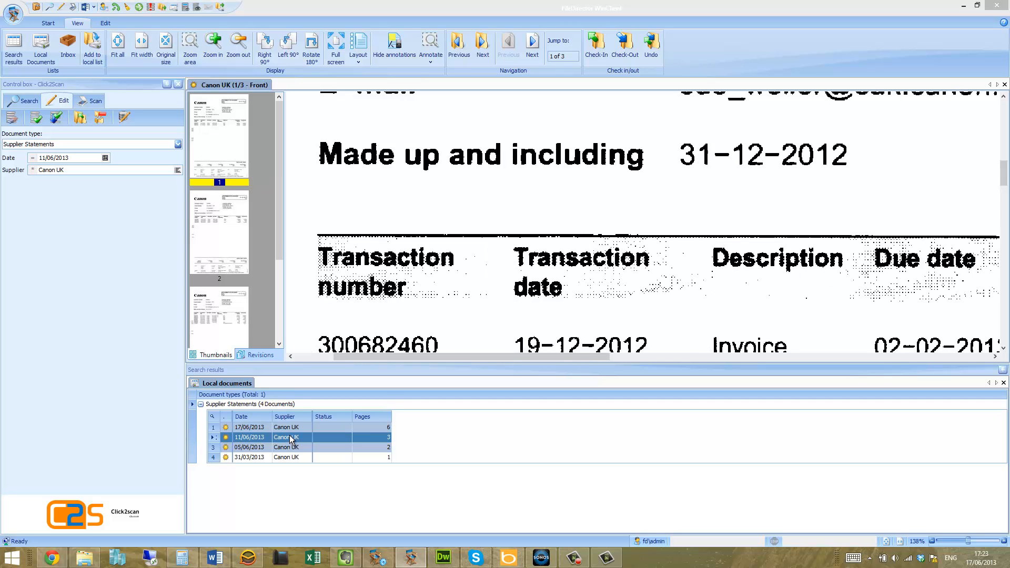
pyautogui.click(287, 448)
pyautogui.click(286, 458)
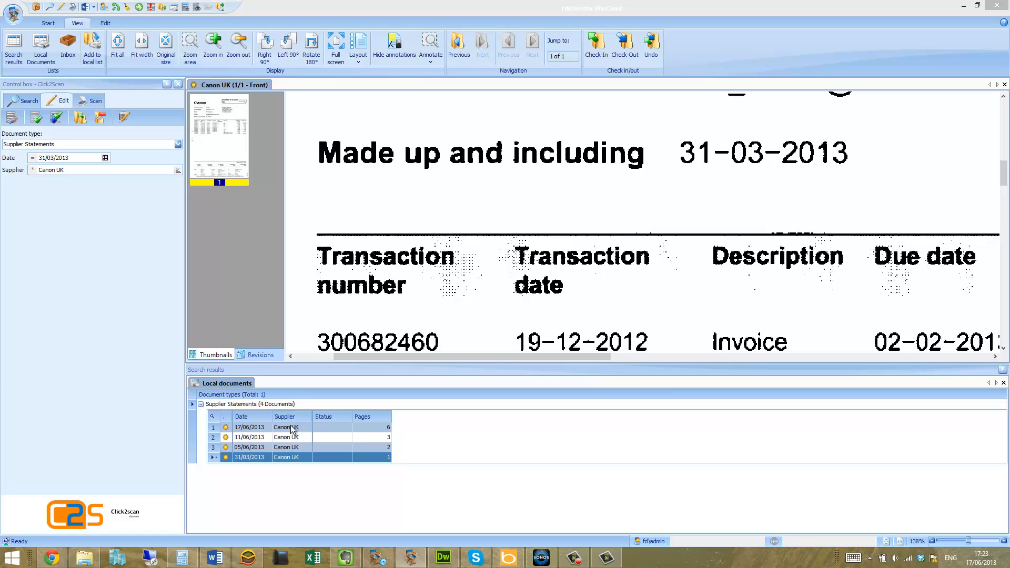
# Select all four indexed Supplier Statements documents and check them in
pyautogui.click(267, 427)
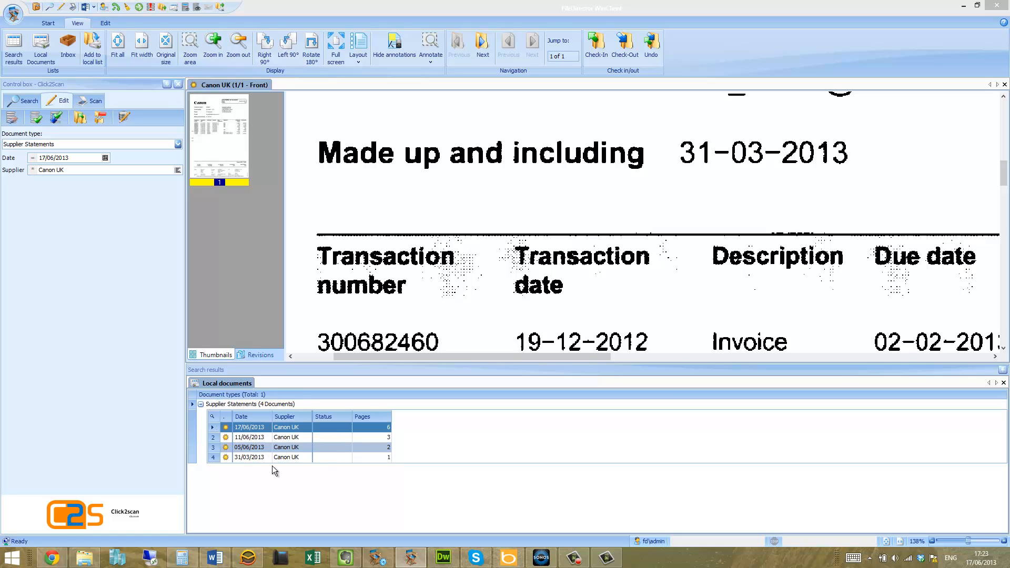
pyautogui.keyDown('shift'); pyautogui.click(258, 459); pyautogui.keyUp('shift')
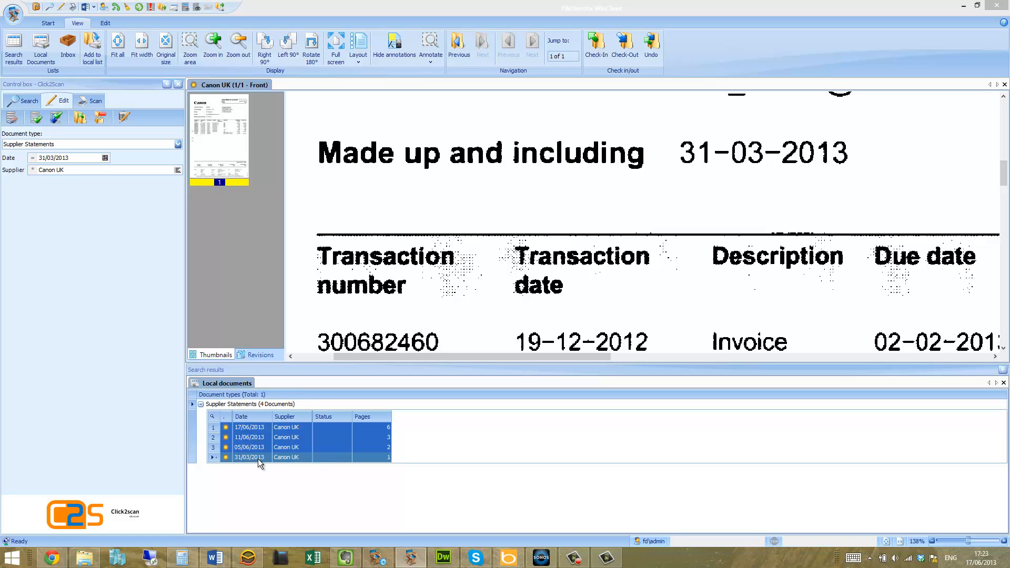
pyautogui.rightClick(255, 459)
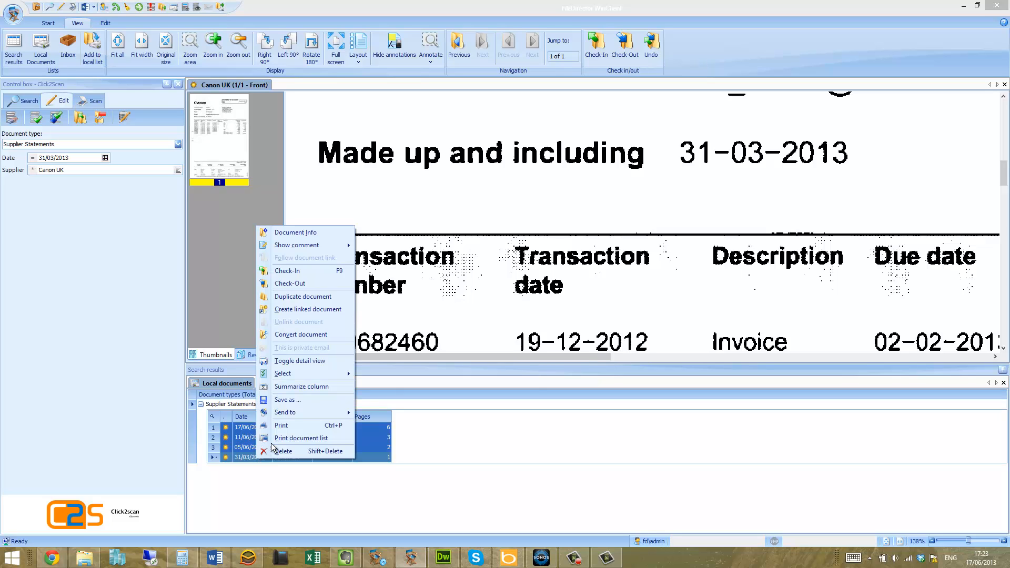
pyautogui.click(290, 269)
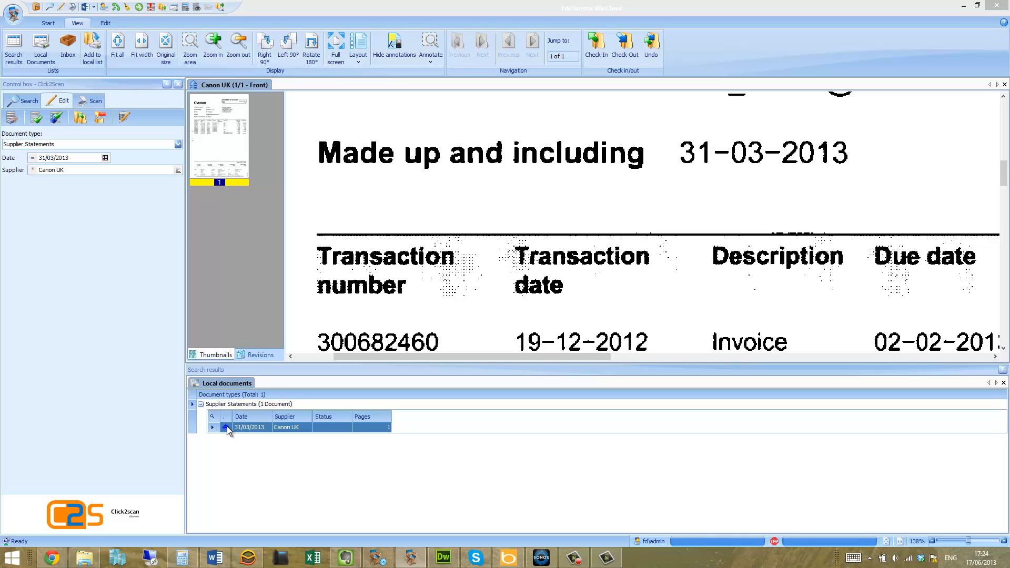
# Search Supplier Statements for date 31/03/2013 and supplier Canon UK, and open the matching document
pyautogui.click(25, 100)
pyautogui.click(36, 117)
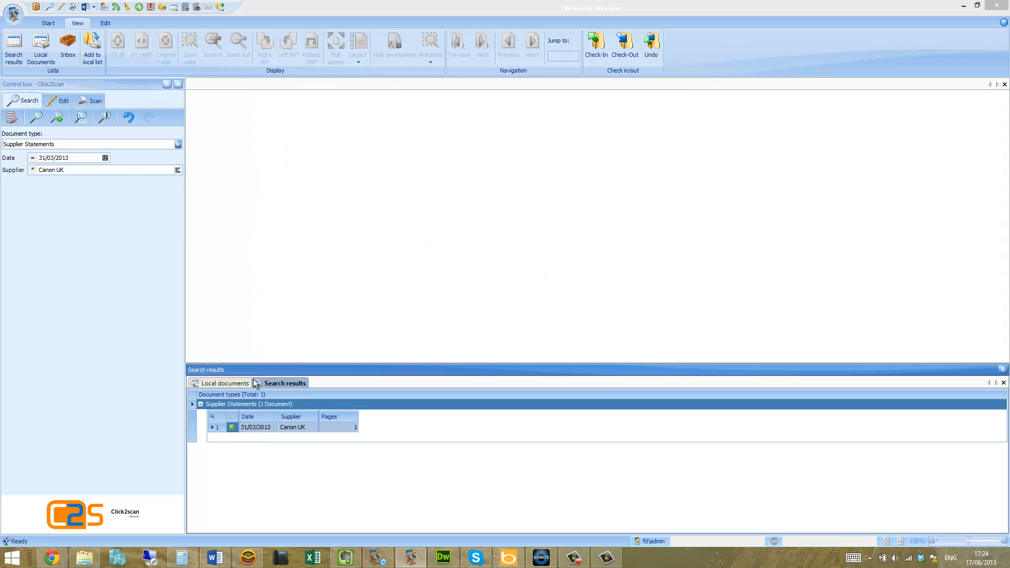
pyautogui.click(261, 425)
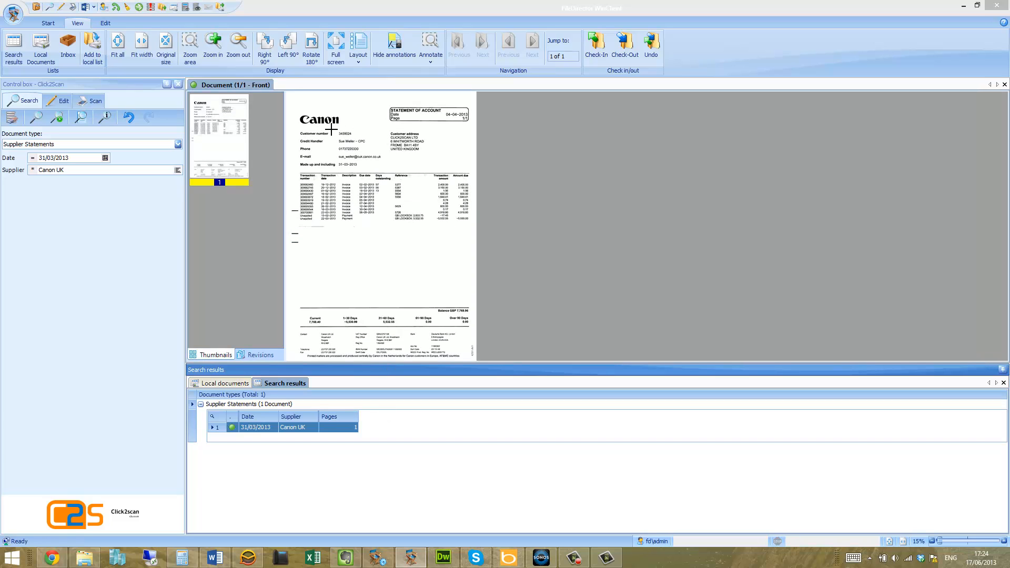
# Close the search results and scan a six-page document with the Statements profile into the Pending Documents document type
pyautogui.click(90, 100)
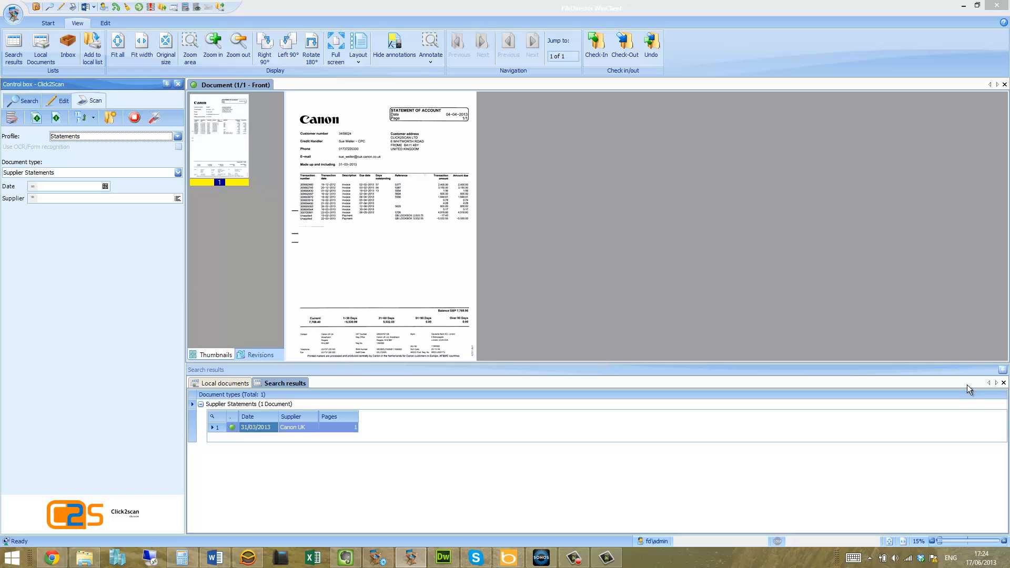
pyautogui.click(1004, 383)
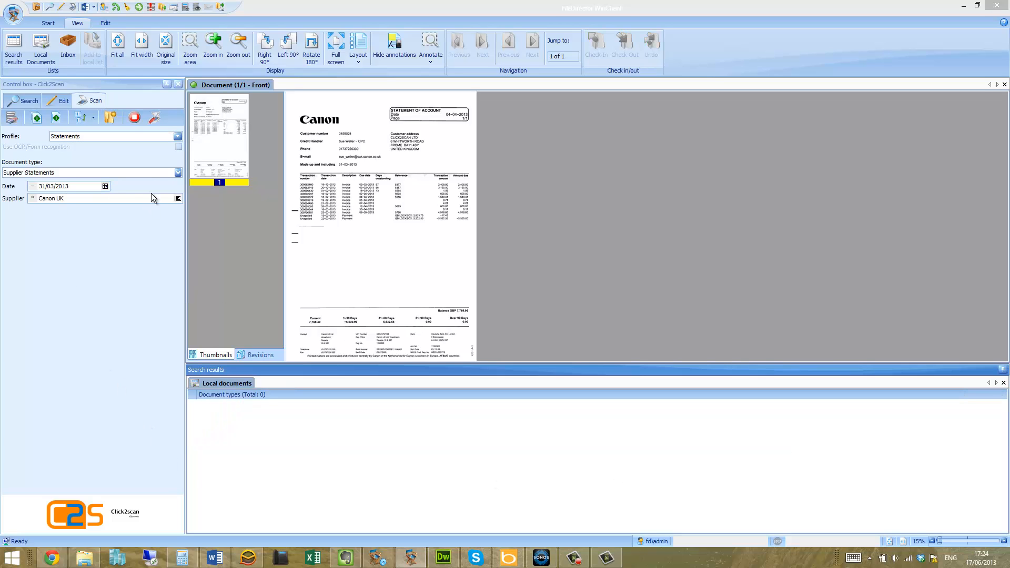
pyautogui.click(178, 172)
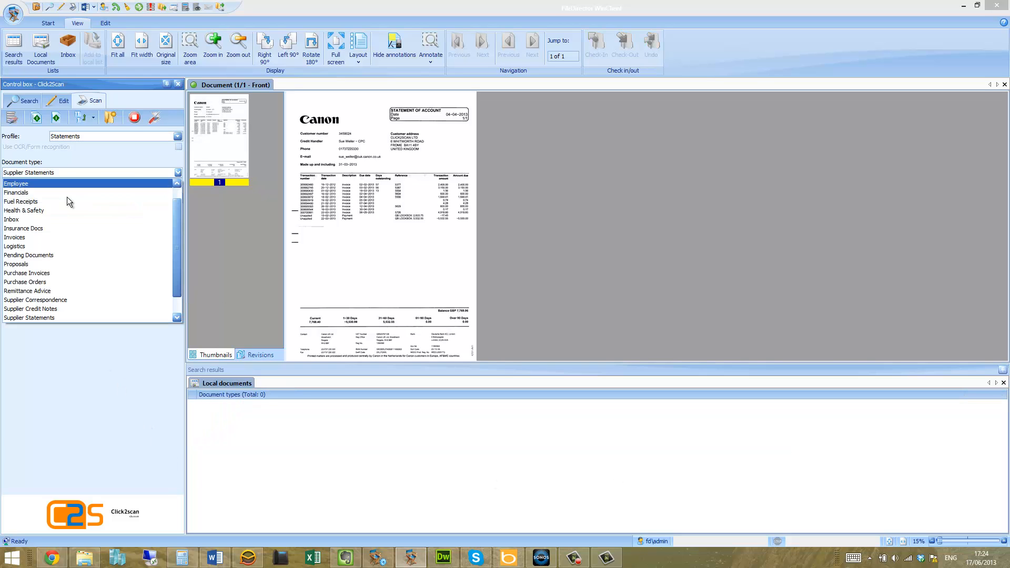
pyautogui.click(40, 257)
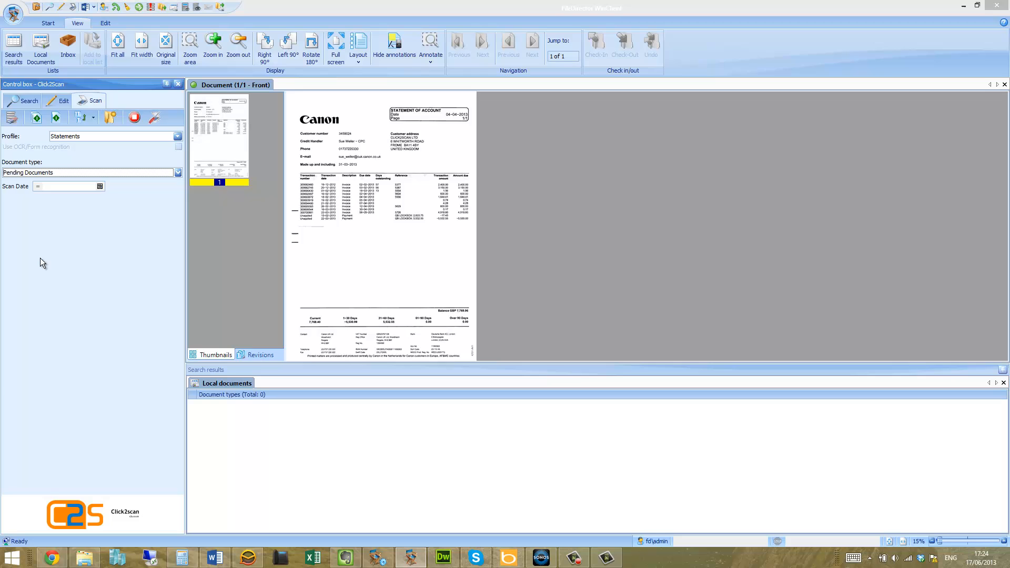
pyautogui.click(36, 116)
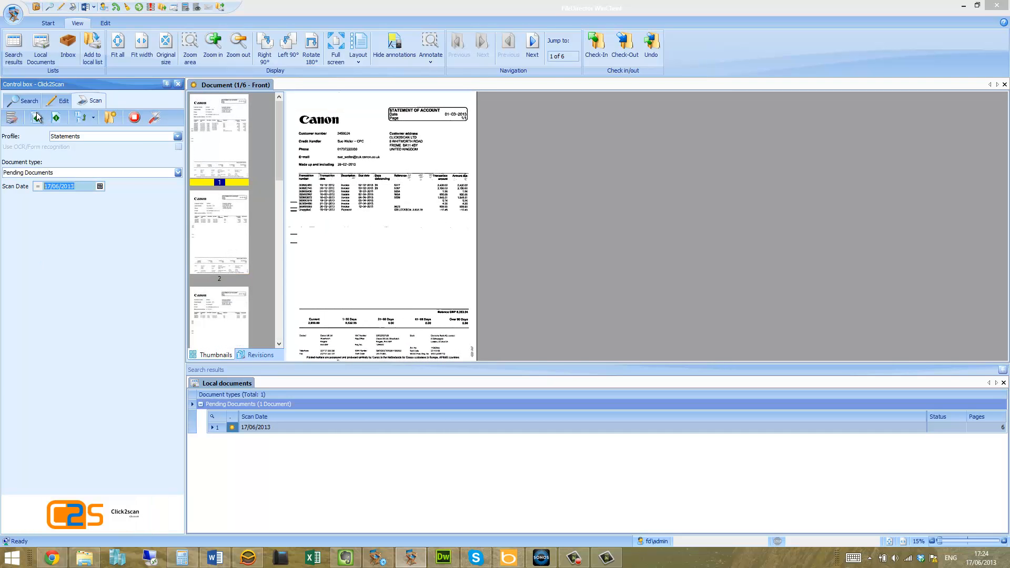
# Append another scanned batch of pages to the pending 17/06/2013 document and browse its page thumbnails
pyautogui.click(300, 427)
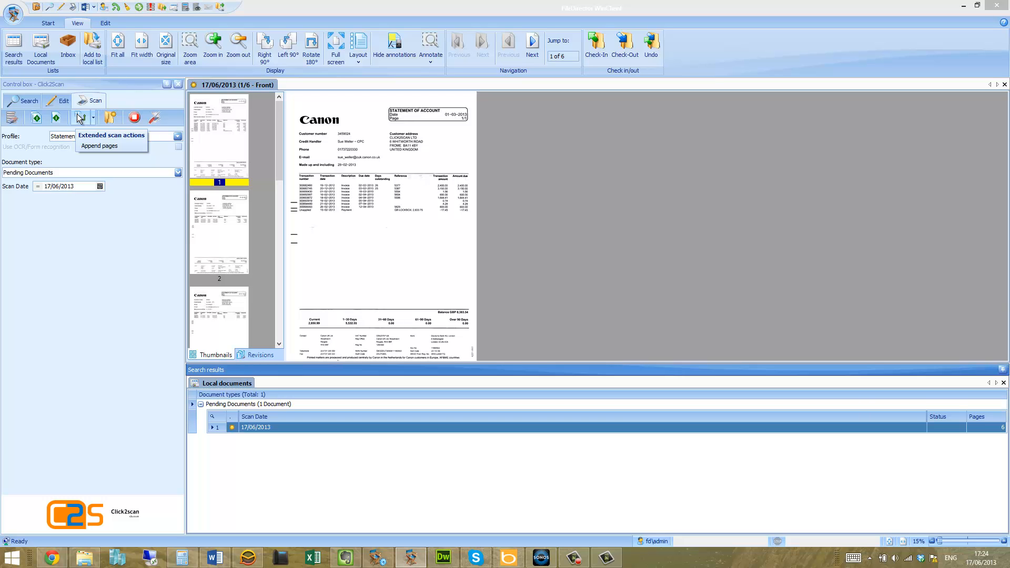
pyautogui.click(93, 118)
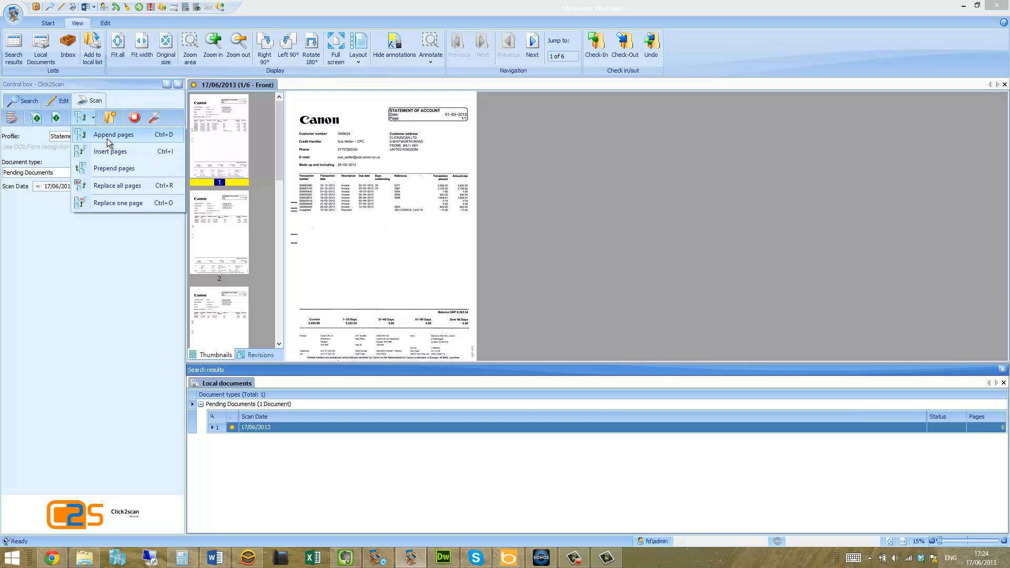
pyautogui.click(107, 135)
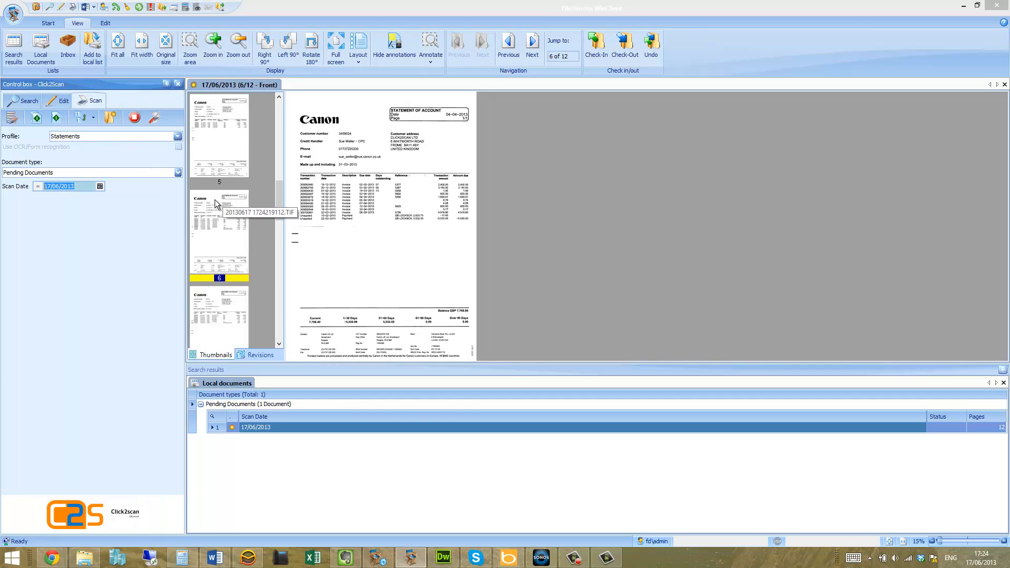
pyautogui.moveTo(276, 201); pyautogui.dragTo(259, 322)
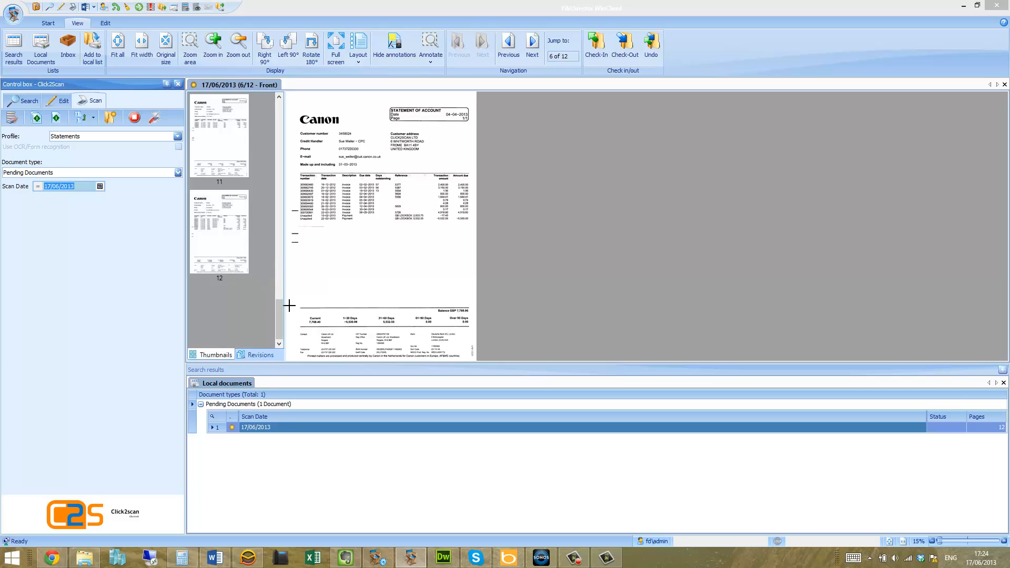
pyautogui.moveTo(279, 322); pyautogui.dragTo(270, 195)
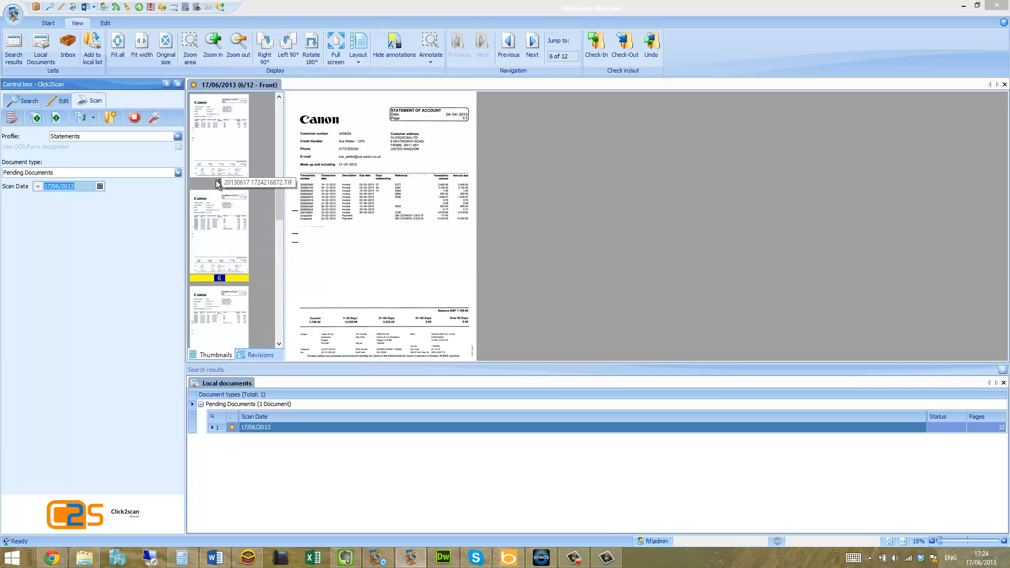
# View page 8 on its own, switch to the Thumbnails layout, and return to Thumbnails and Image
pyautogui.doubleClick(222, 314)
pyautogui.scroll(-1, 221, 202)
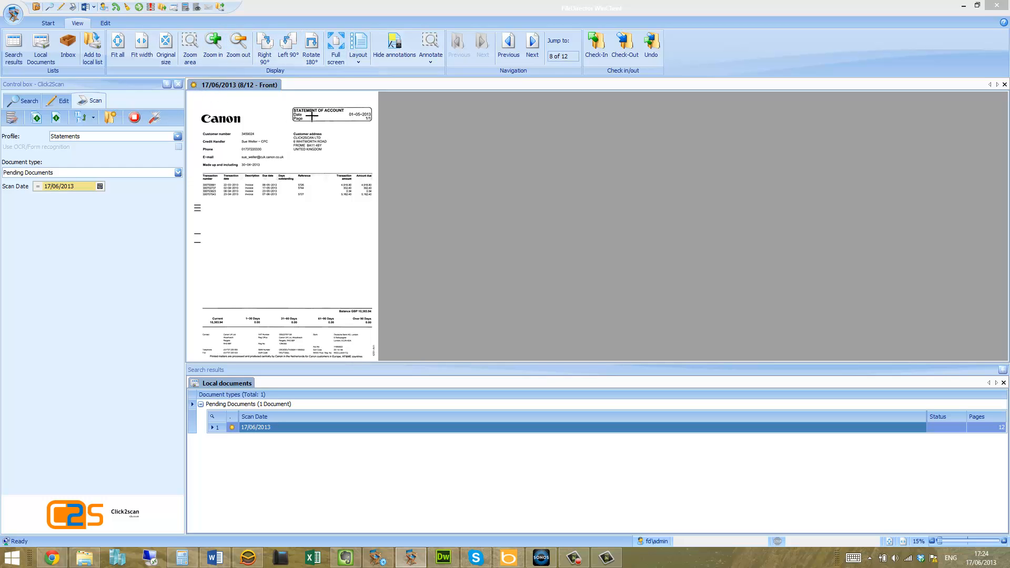
pyautogui.click(361, 63)
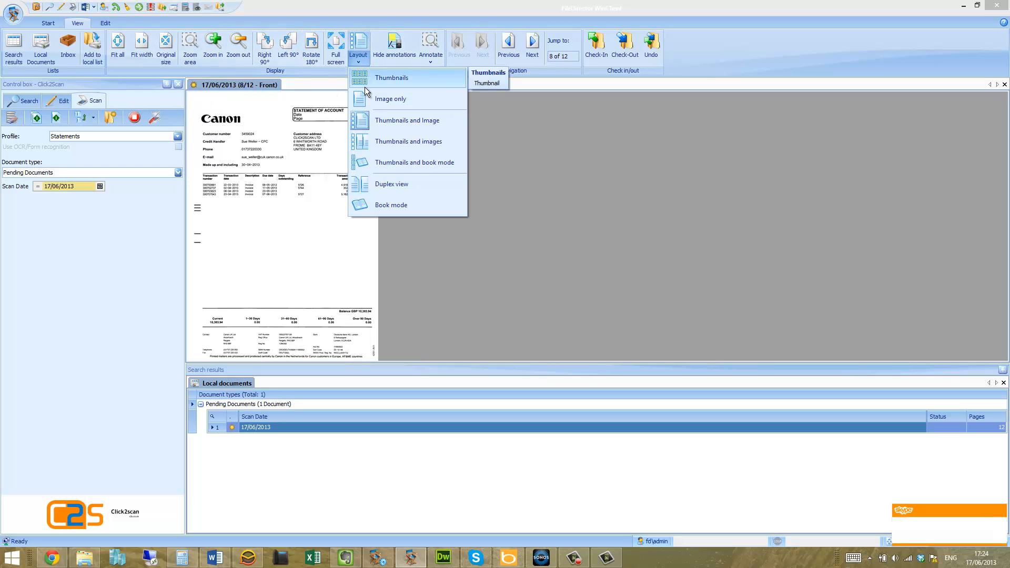
pyautogui.click(368, 78)
pyautogui.click(359, 58)
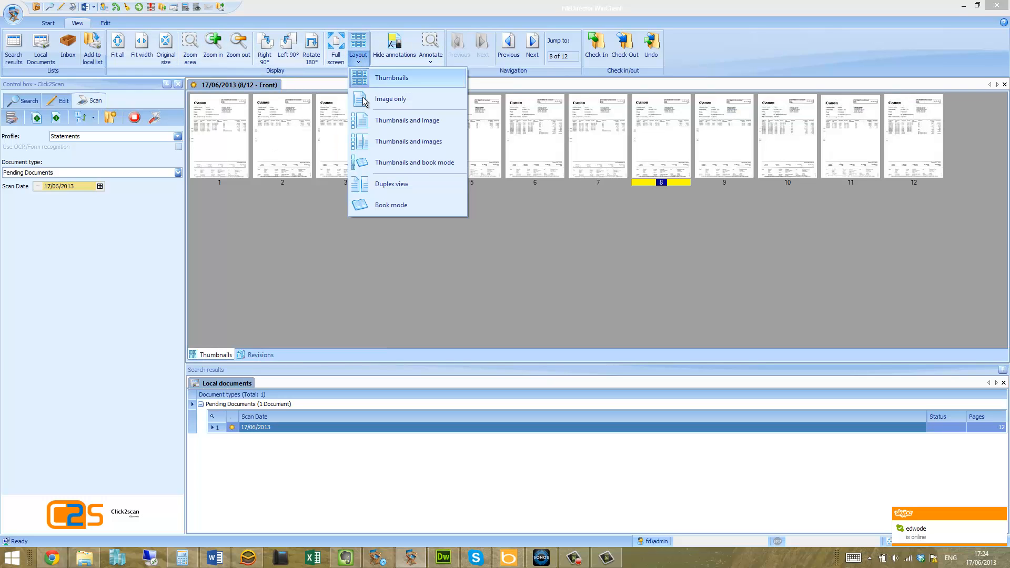
pyautogui.click(366, 122)
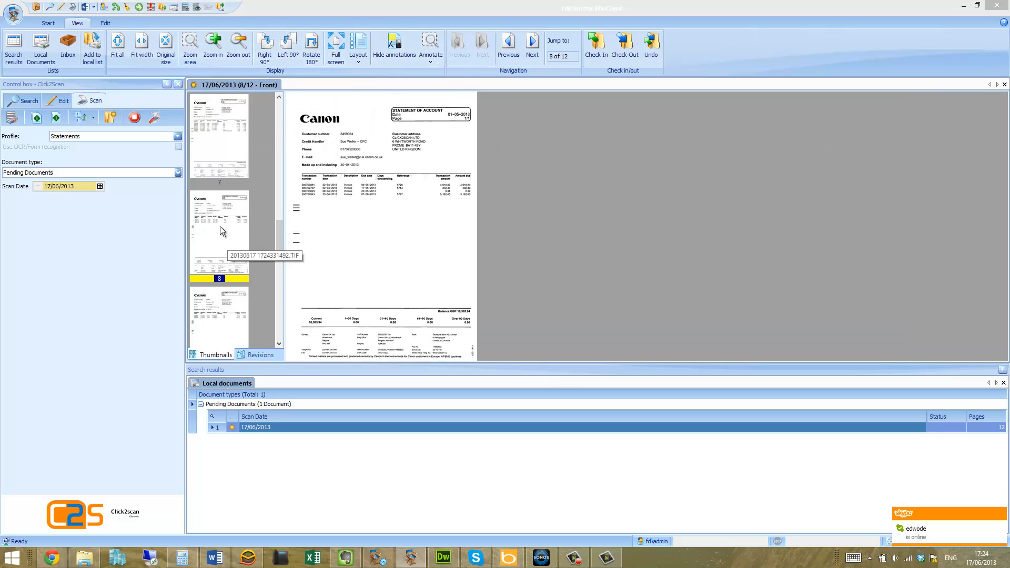
# View the document in Duplex view, Thumbnails and Image only layouts, finishing in Thumbnails and Image
pyautogui.click(358, 58)
pyautogui.click(385, 183)
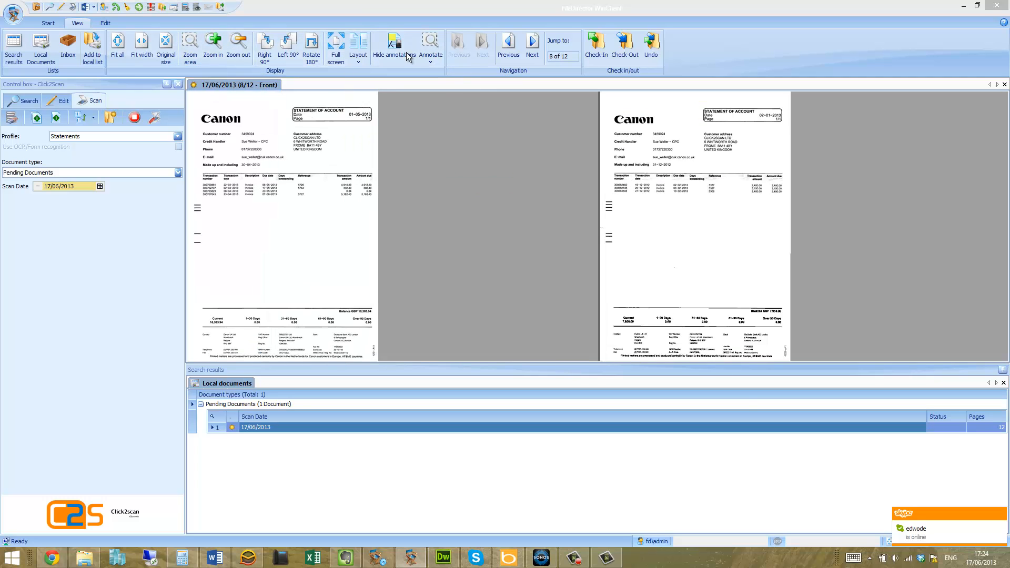
pyautogui.click(358, 52)
pyautogui.click(377, 79)
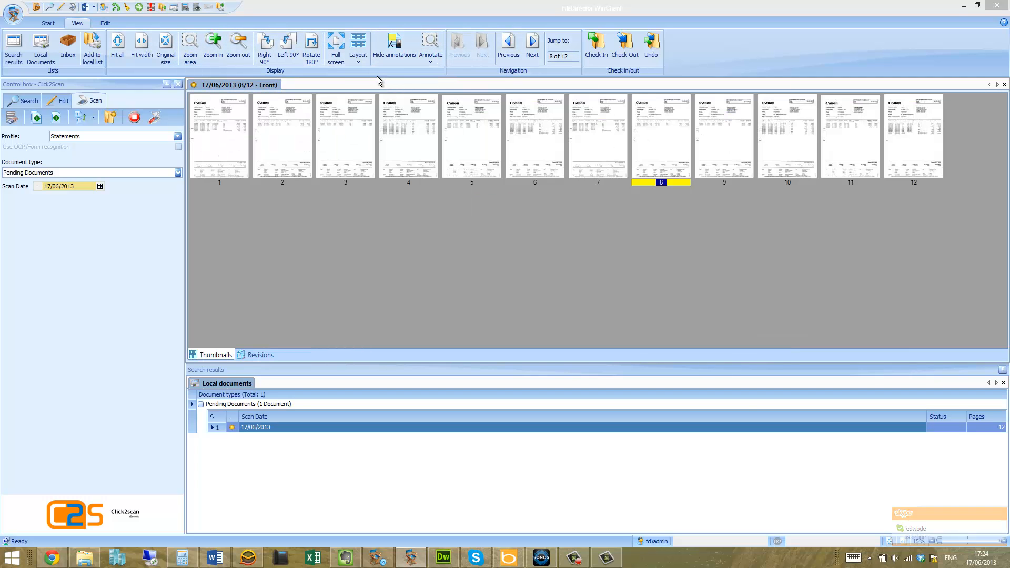
pyautogui.click(361, 59)
pyautogui.click(367, 98)
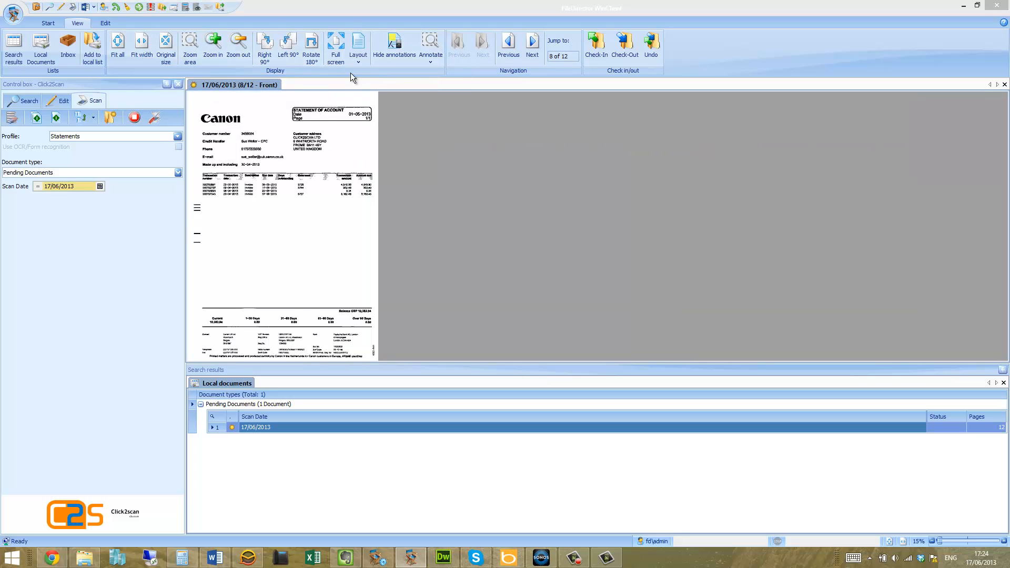
pyautogui.click(358, 57)
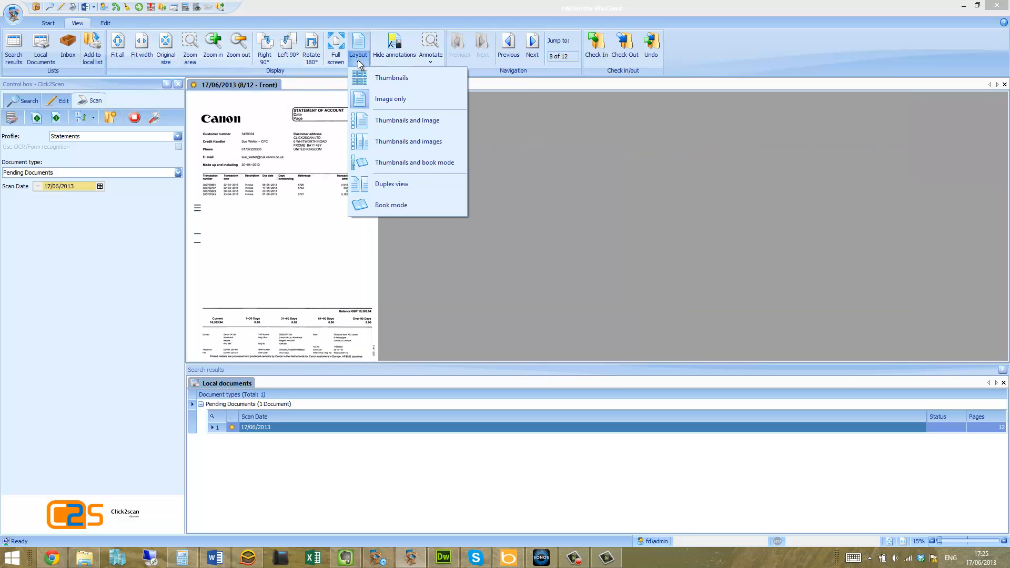
pyautogui.click(365, 128)
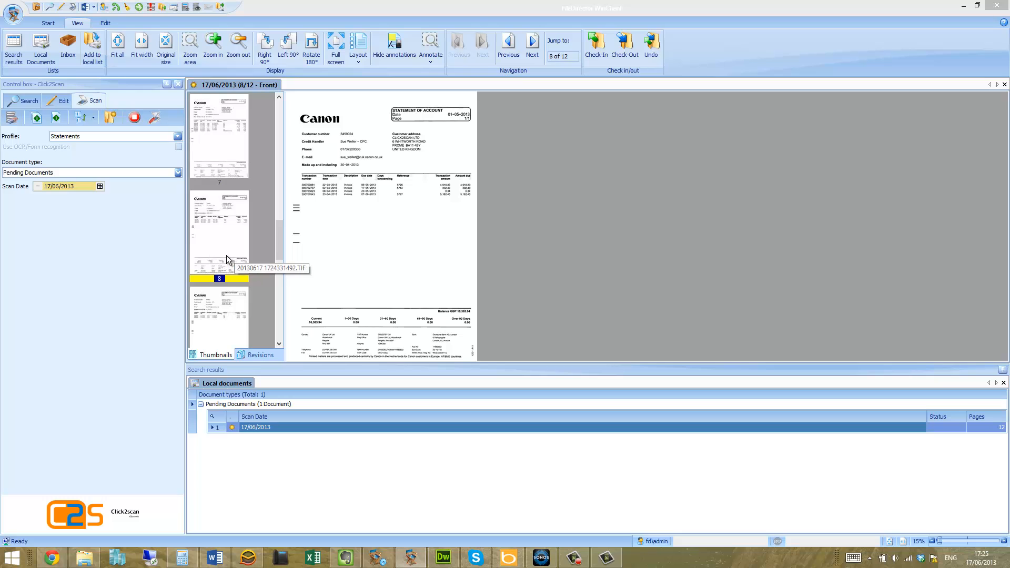
# Insert another scanned batch of pages into the pending document at page 8
pyautogui.click(95, 120)
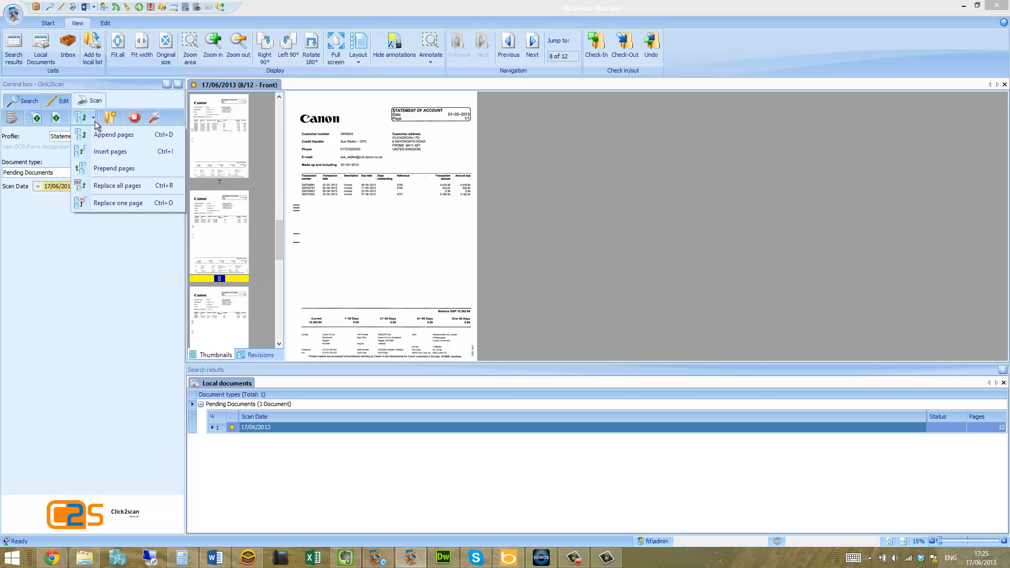
pyautogui.click(110, 152)
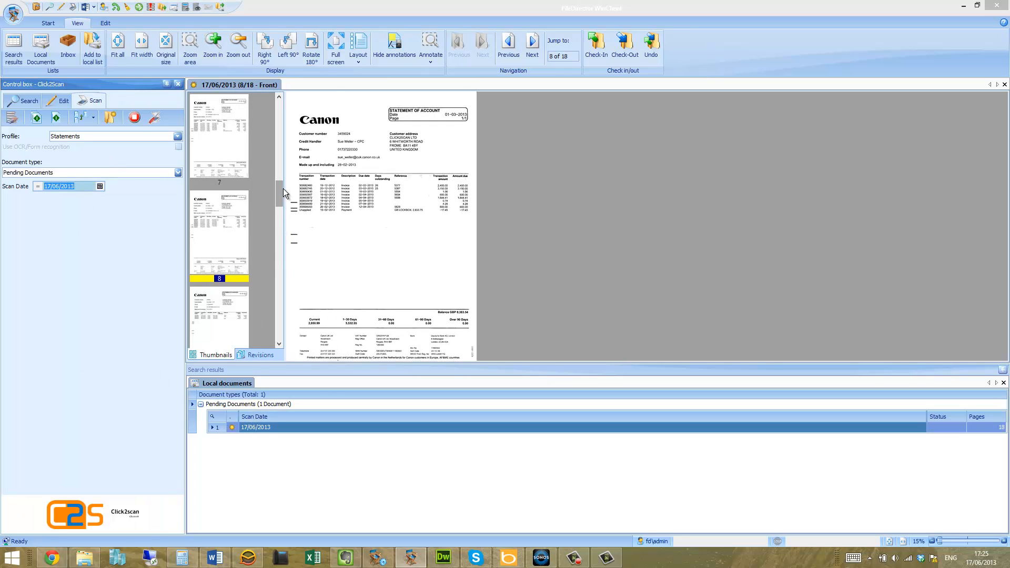
pyautogui.moveTo(283, 188)
pyautogui.mouseDown()
pyautogui.moveTo(274, 315)
pyautogui.moveTo(275, 191)
pyautogui.mouseUp()
pyautogui.click(301, 427)
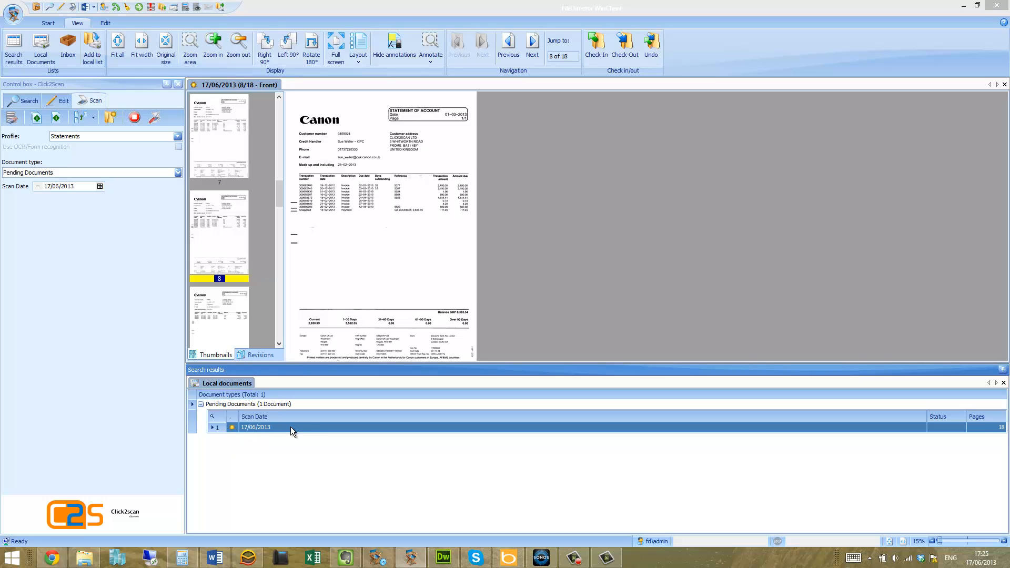
pyautogui.rightClick(208, 239)
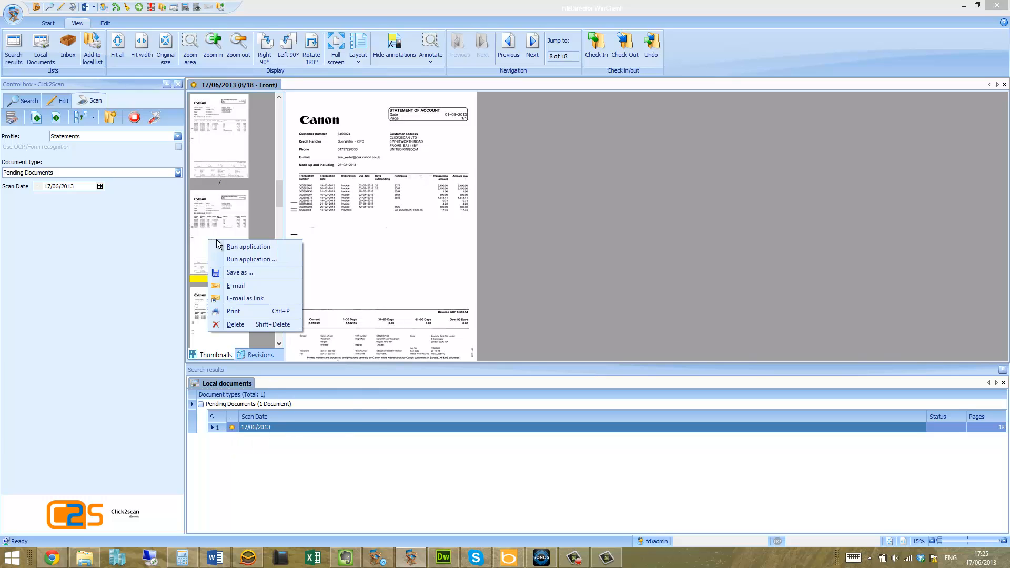
pyautogui.click(343, 427)
pyautogui.rightClick(343, 427)
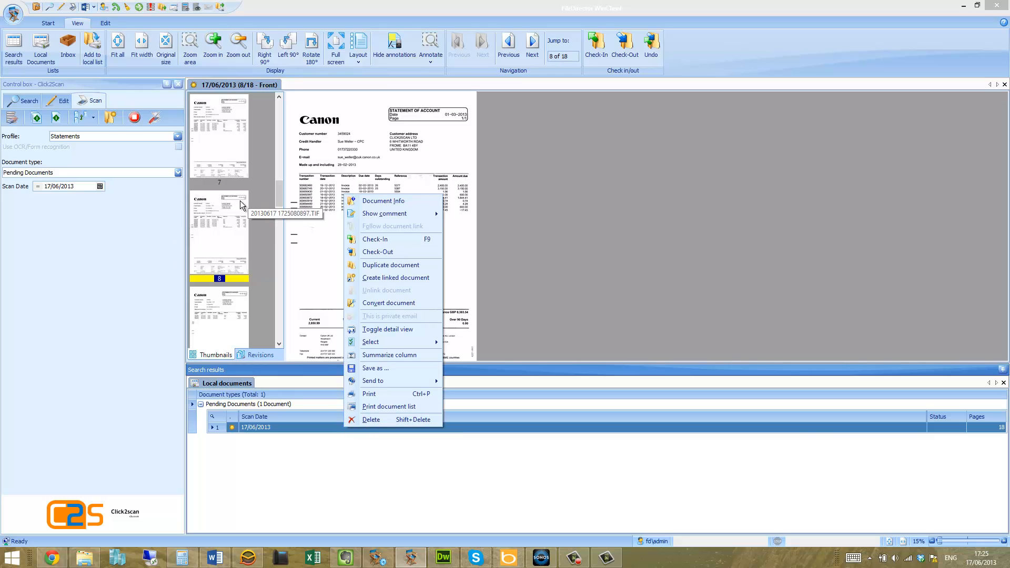
# Delete pages 7 and 8 from the pending document and confirm the deletion
pyautogui.click(218, 210)
pyautogui.rightClick(222, 169)
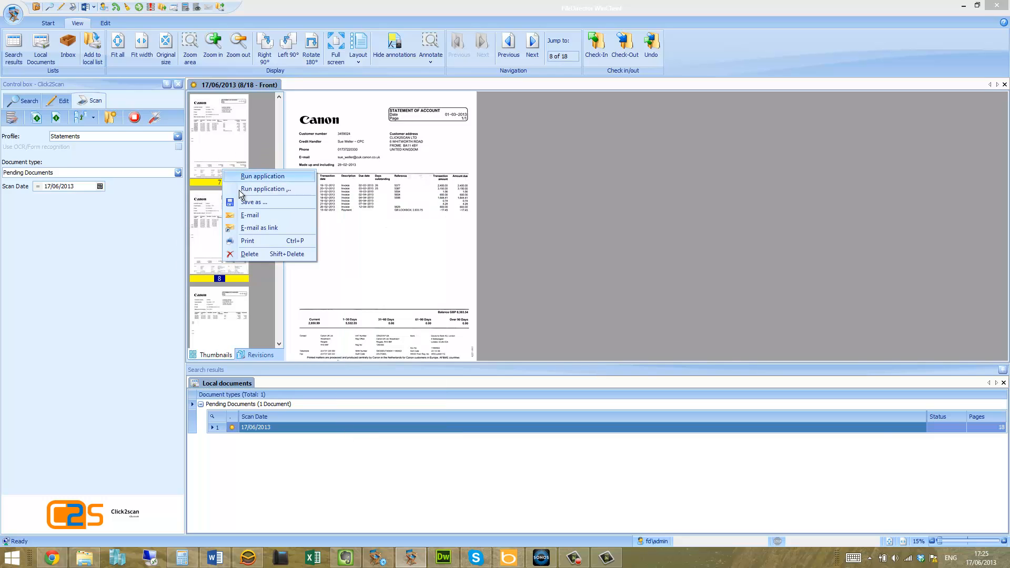
pyautogui.click(251, 255)
pyautogui.click(476, 316)
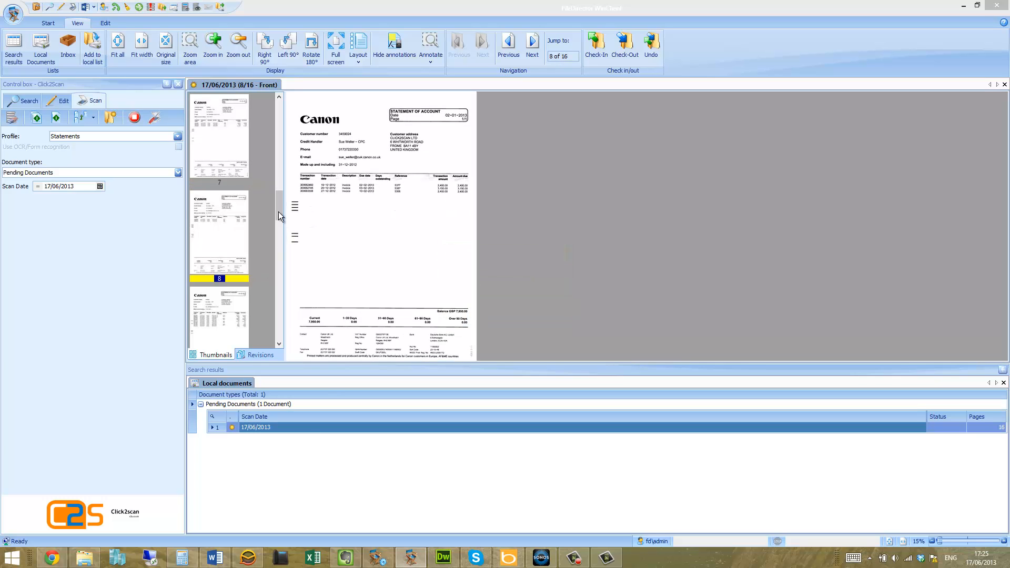
# Delete pages 14 and 15 from the pending document and confirm the deletion
pyautogui.moveTo(279, 211); pyautogui.dragTo(269, 304)
pyautogui.click(226, 274)
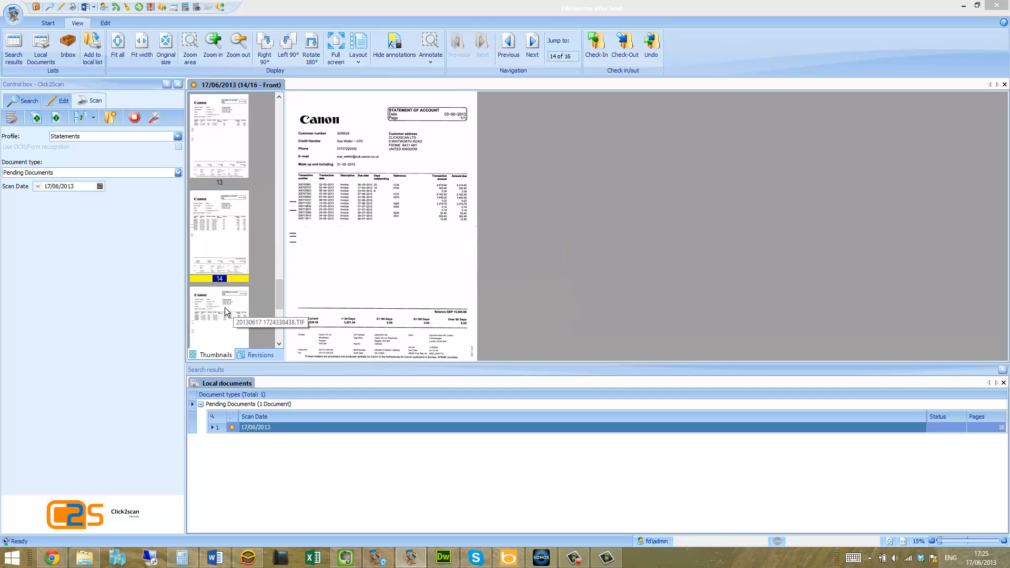
pyautogui.rightClick(222, 256)
pyautogui.click(232, 342)
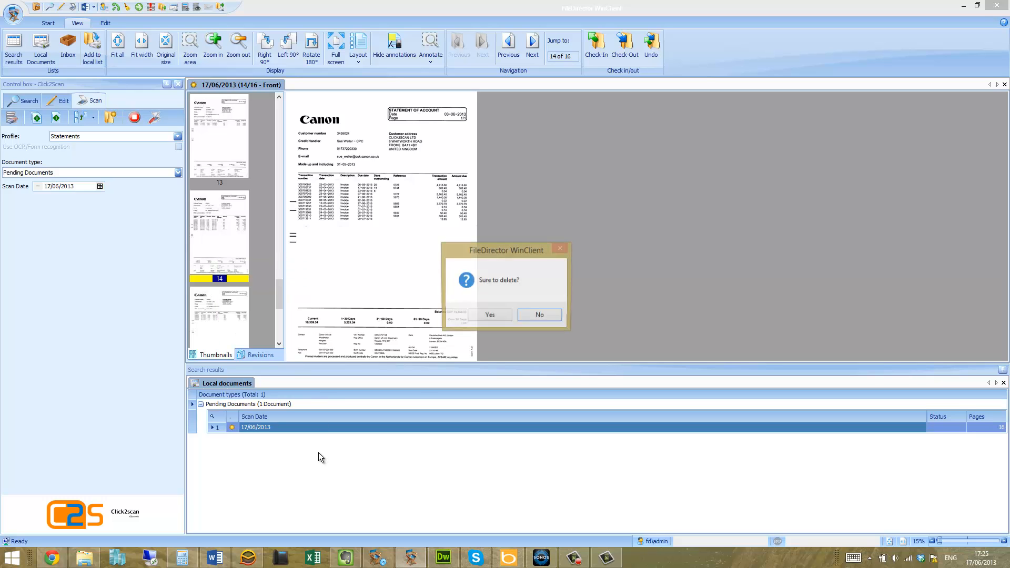
pyautogui.click(485, 318)
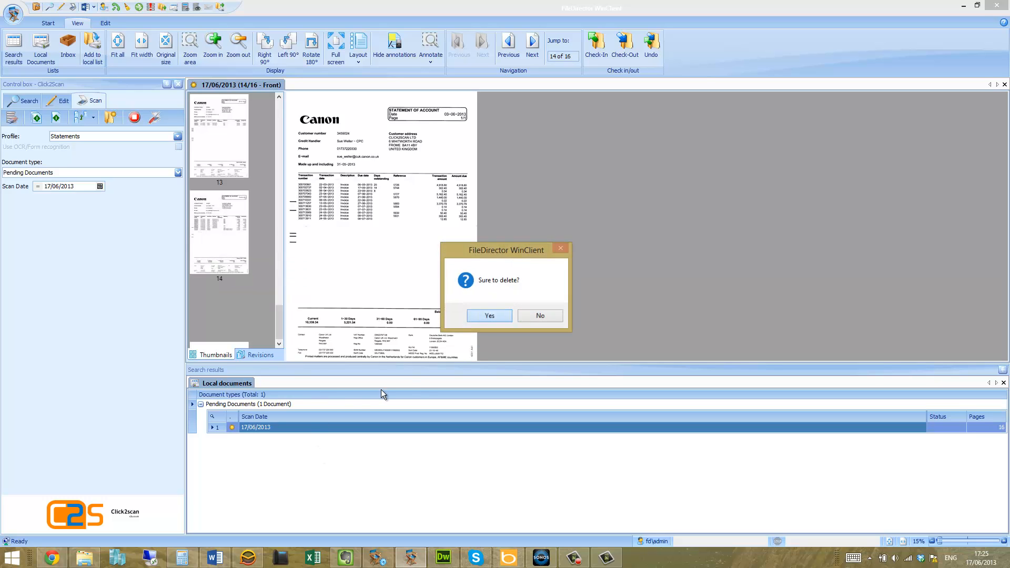
# Delete the whole 17/06/2013 pending document from the local documents list
pyautogui.rightClick(304, 425)
pyautogui.click(332, 418)
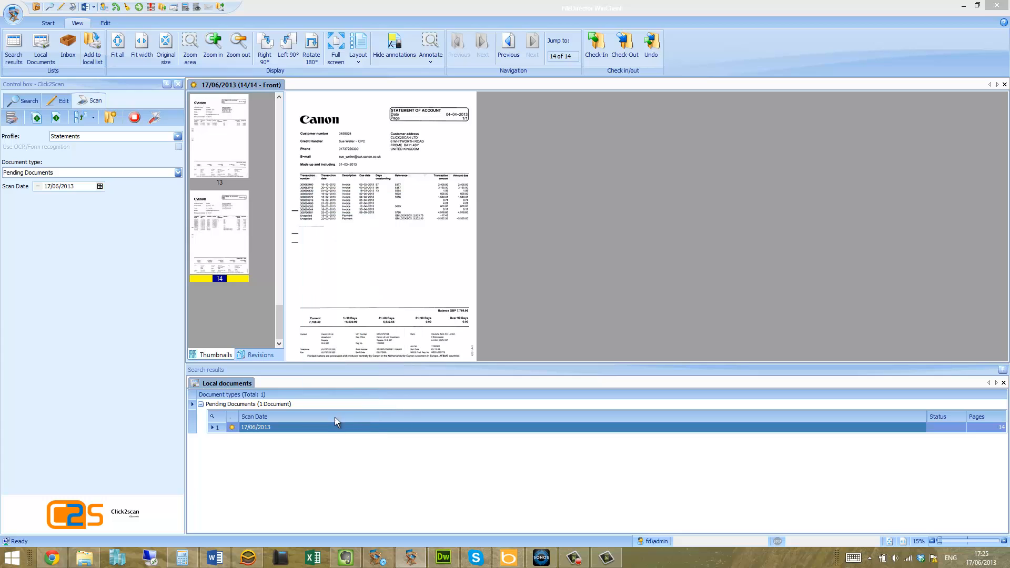
pyautogui.click(500, 315)
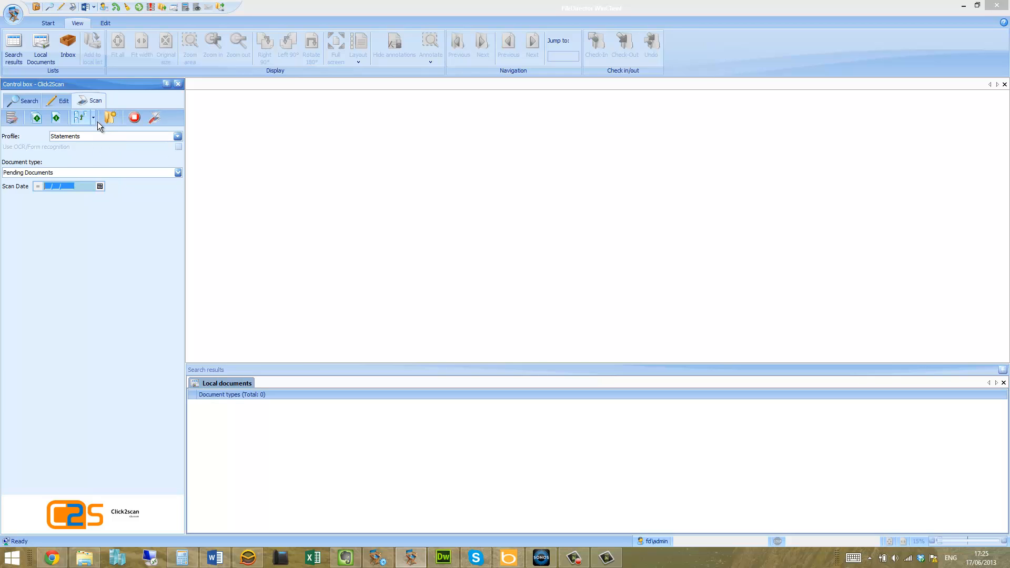
# Open the directory scan setup and try the automatic page suppression option with its blackness threshold
pyautogui.click(155, 118)
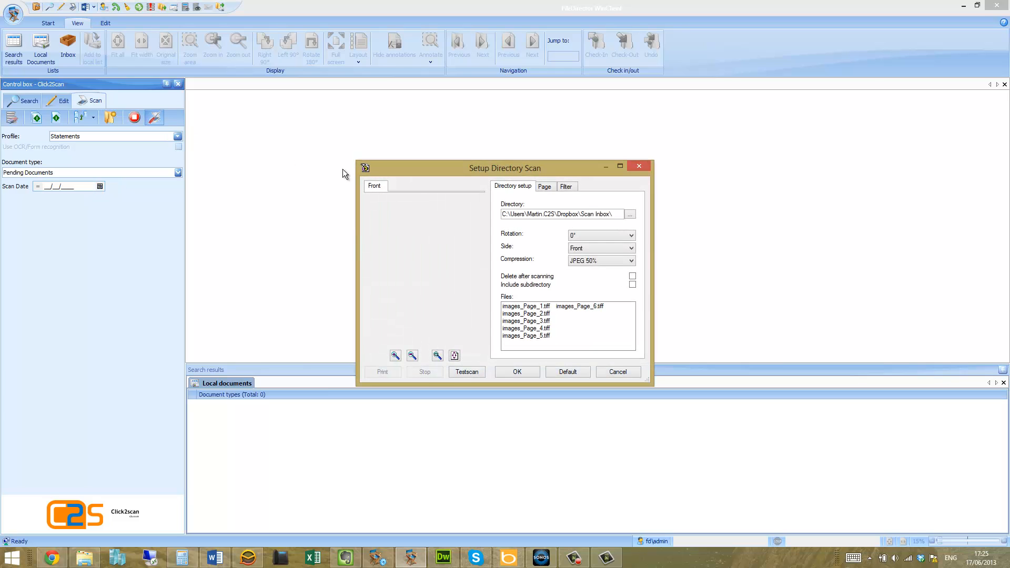
pyautogui.moveTo(522, 171); pyautogui.dragTo(463, 170)
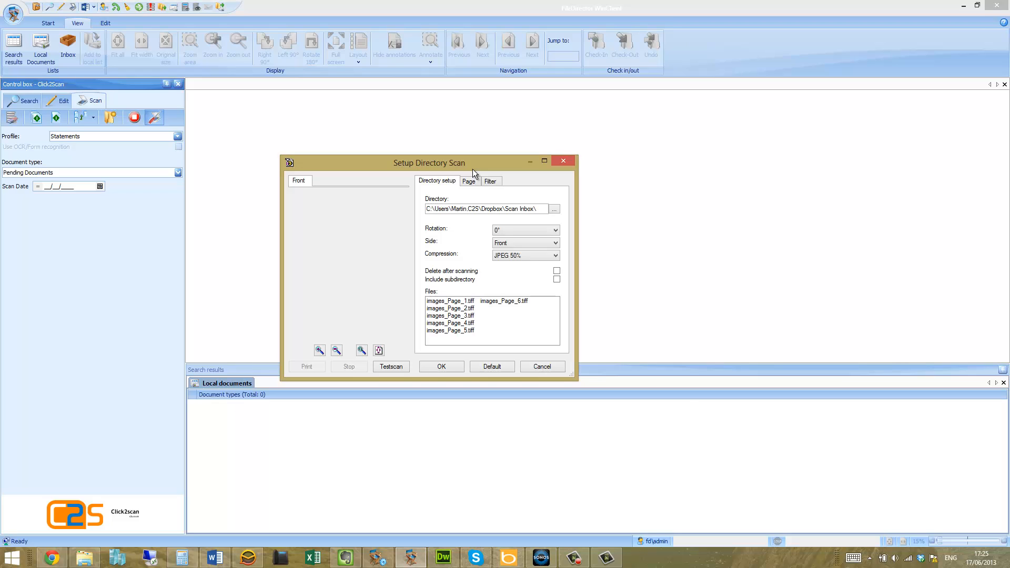
pyautogui.click(469, 181)
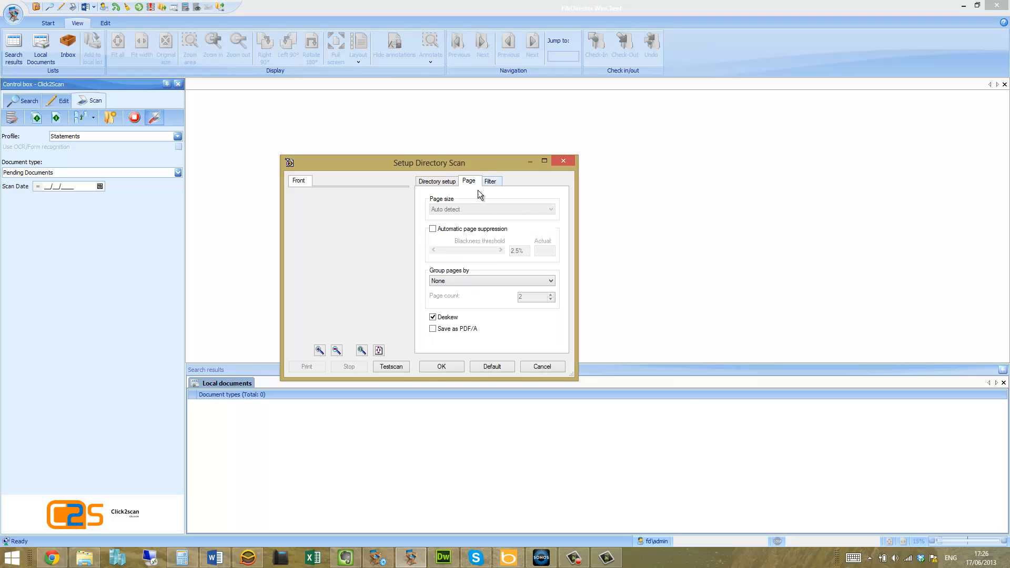
pyautogui.click(436, 229)
pyautogui.moveTo(448, 252); pyautogui.dragTo(443, 252)
# Review the directory, filter and page settings of the directory scan setup
pyautogui.click(436, 181)
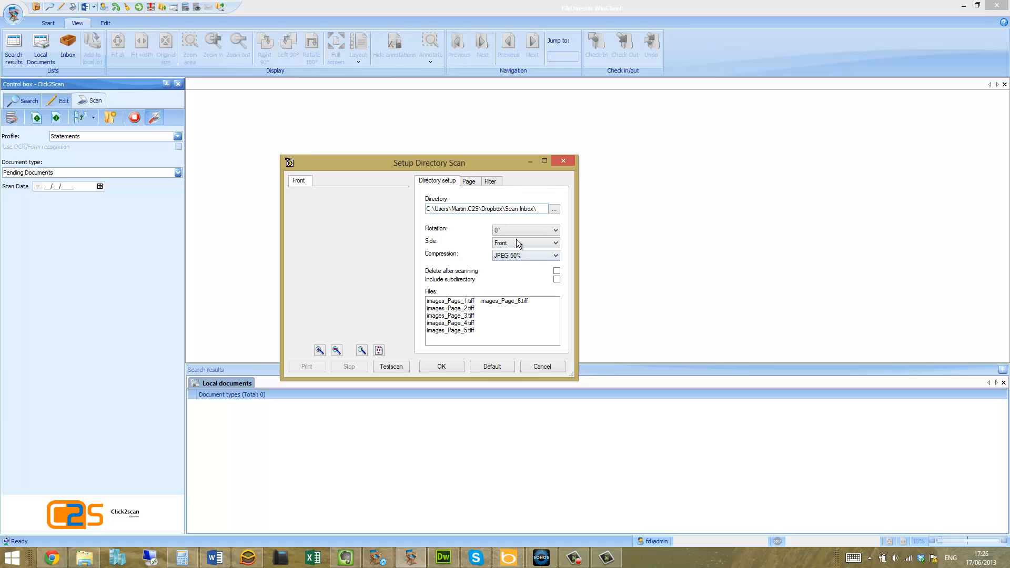
pyautogui.click(483, 182)
pyautogui.click(468, 182)
pyautogui.click(440, 182)
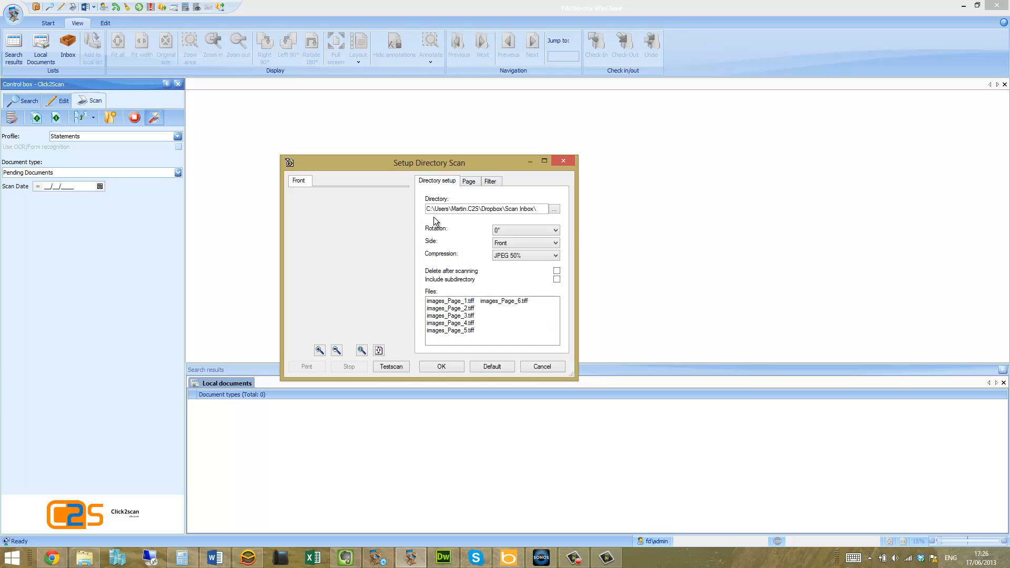